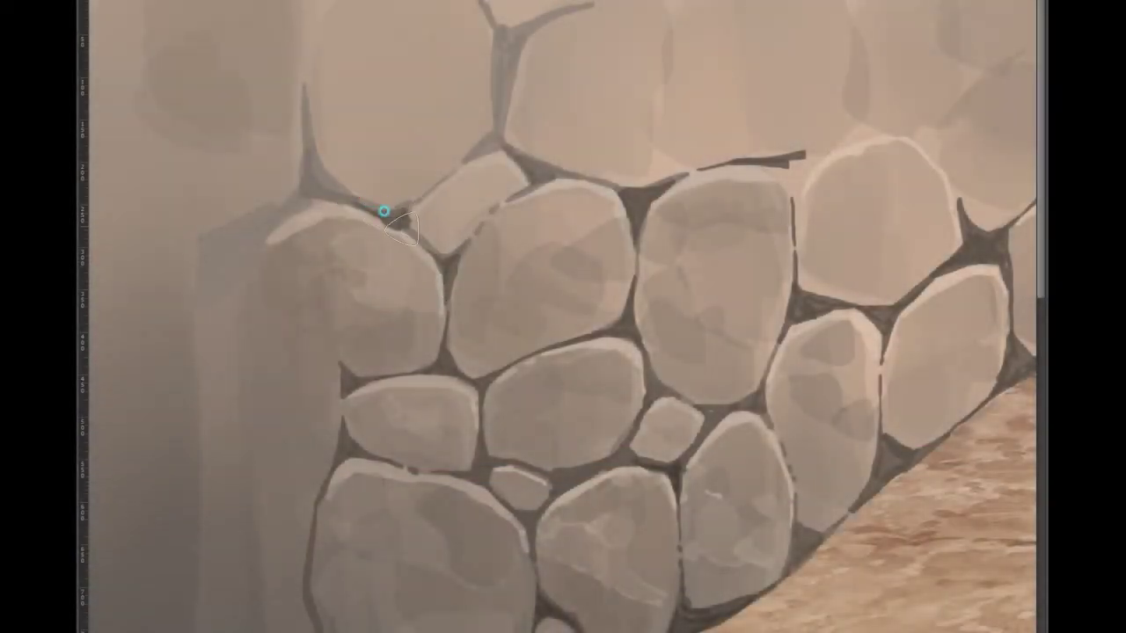
Paint dark crack and mortar lines along the lower stones' top, left and bottom edges.
{"action": "mouse_move", "coordinate": [387, 197]}
{"action": "left_mouse_down"}
{"action": "mouse_move", "coordinate": [462, 133]}
{"action": "mouse_move", "coordinate": [560, 160]}
{"action": "left_mouse_up"}
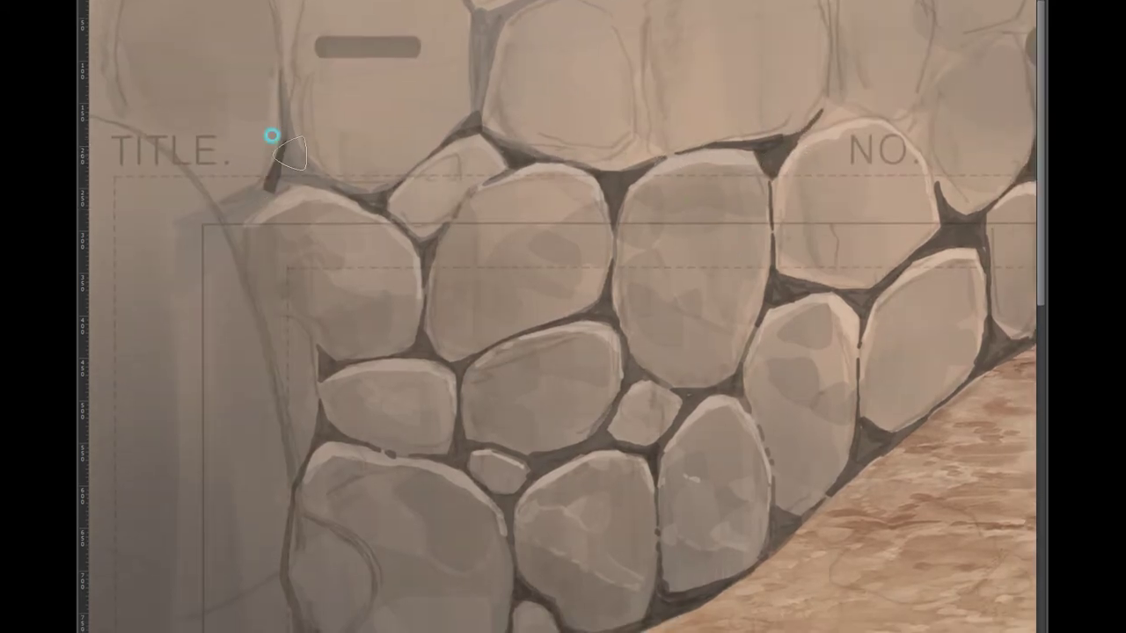
{"action": "mouse_move", "coordinate": [272, 137]}
{"action": "left_mouse_down"}
{"action": "mouse_move", "coordinate": [284, 163]}
{"action": "mouse_move", "coordinate": [241, 176]}
{"action": "mouse_move", "coordinate": [252, 176]}
{"action": "mouse_move", "coordinate": [214, 212]}
{"action": "mouse_move", "coordinate": [231, 277]}
{"action": "mouse_move", "coordinate": [302, 346]}
{"action": "mouse_move", "coordinate": [297, 337]}
{"action": "left_mouse_up"}
{"action": "scroll", "coordinate": [320, 289], "scroll_direction": "down", "scroll_amount": 3}
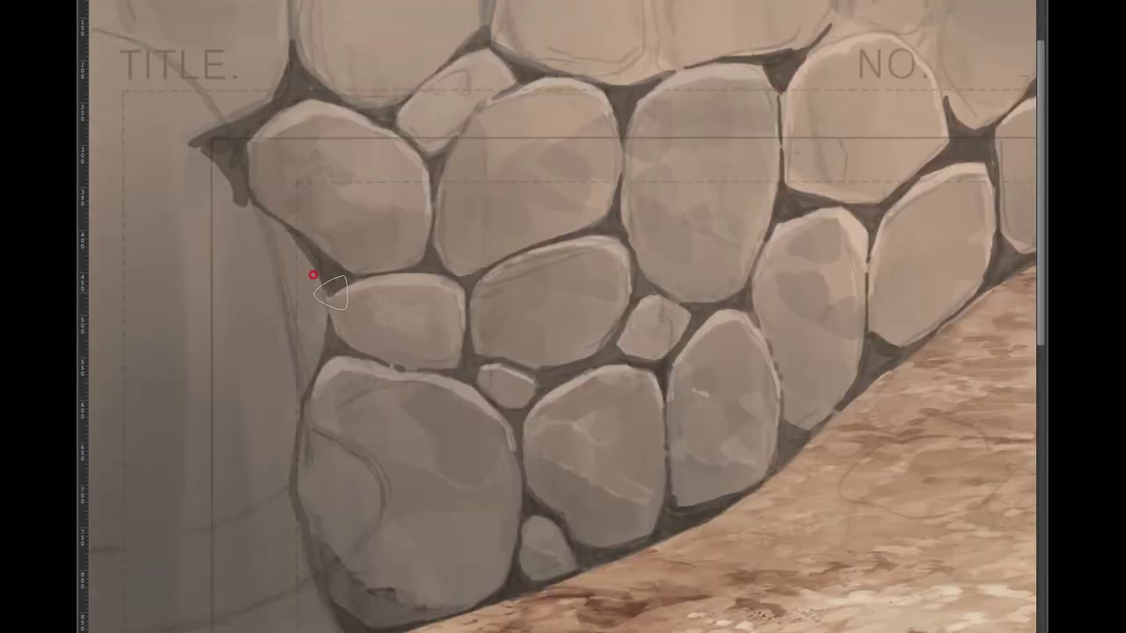
{"action": "left_click_drag", "start_coordinate": [310, 284], "coordinate": [378, 343]}
{"action": "mouse_move", "coordinate": [311, 312]}
{"action": "left_mouse_down"}
{"action": "mouse_move", "coordinate": [312, 339]}
{"action": "mouse_move", "coordinate": [431, 366]}
{"action": "left_mouse_up"}
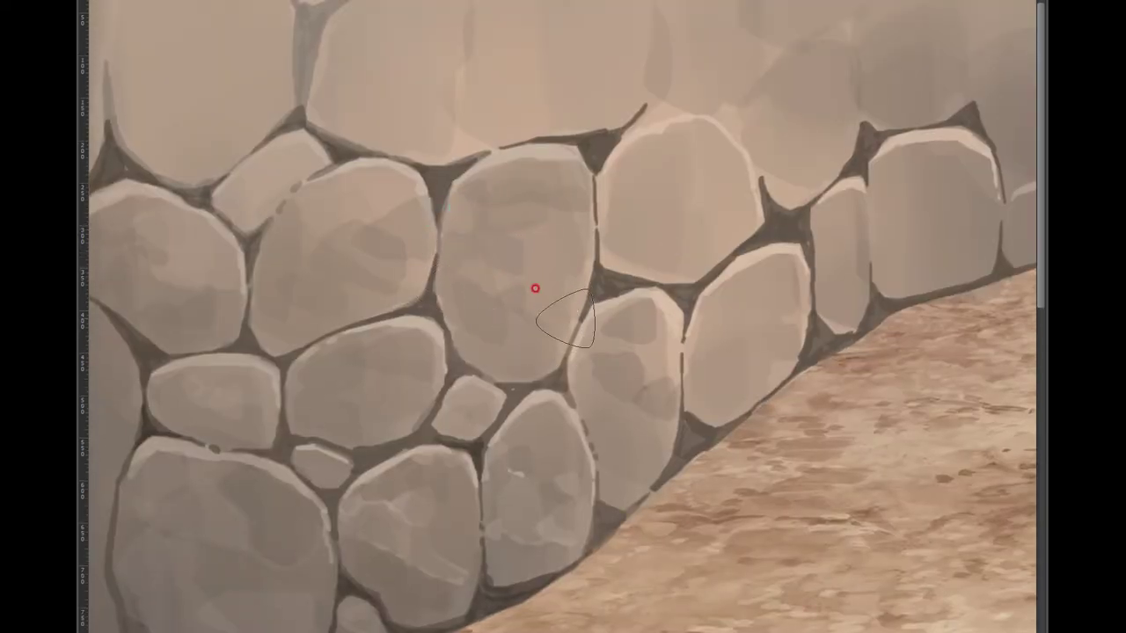
Add mottled shading dabs and streaks to the middle, big and right-hand stones.
{"action": "mouse_move", "coordinate": [456, 265]}
{"action": "left_mouse_down"}
{"action": "mouse_move", "coordinate": [472, 188]}
{"action": "mouse_move", "coordinate": [467, 211]}
{"action": "mouse_move", "coordinate": [550, 233]}
{"action": "left_mouse_up"}
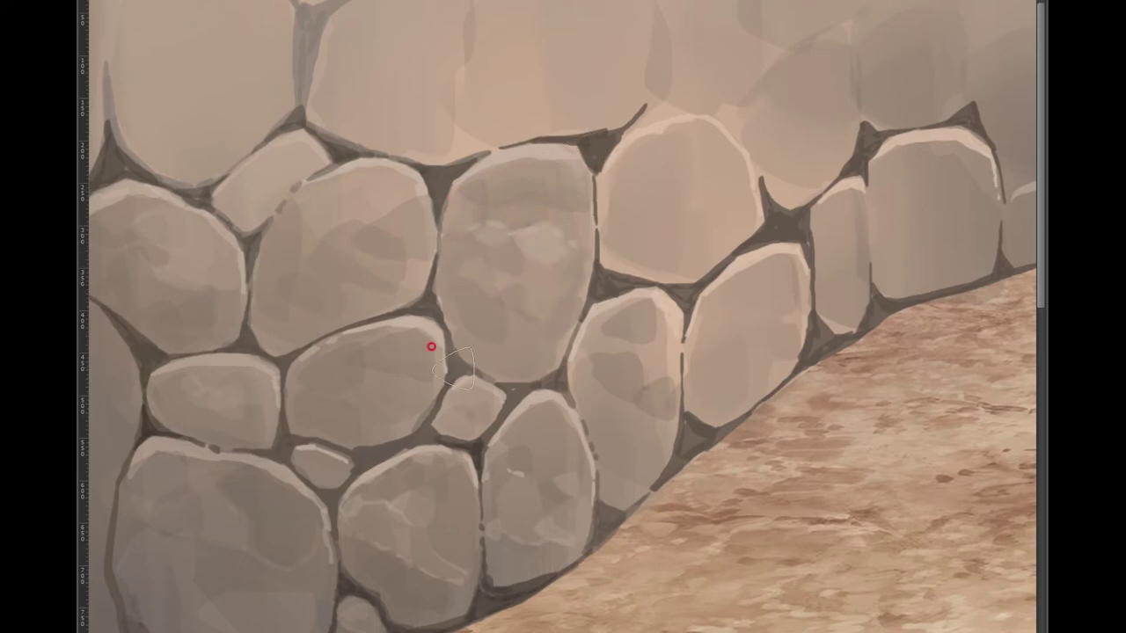
{"action": "left_click_drag", "start_coordinate": [477, 340], "coordinate": [460, 131]}
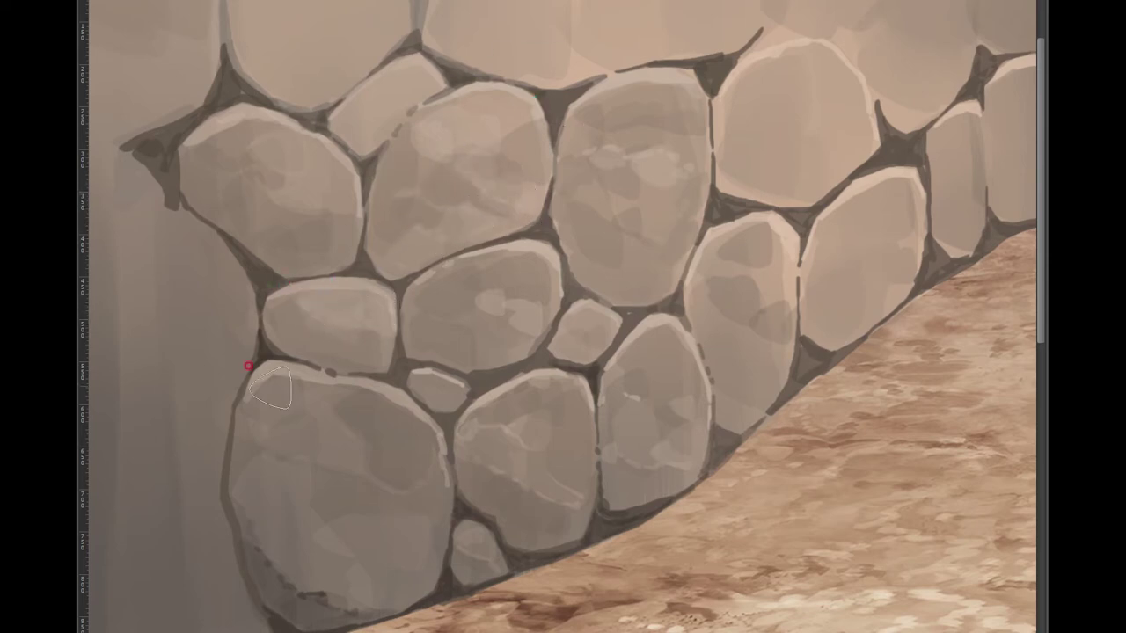
{"action": "left_click_drag", "start_coordinate": [216, 389], "coordinate": [257, 314]}
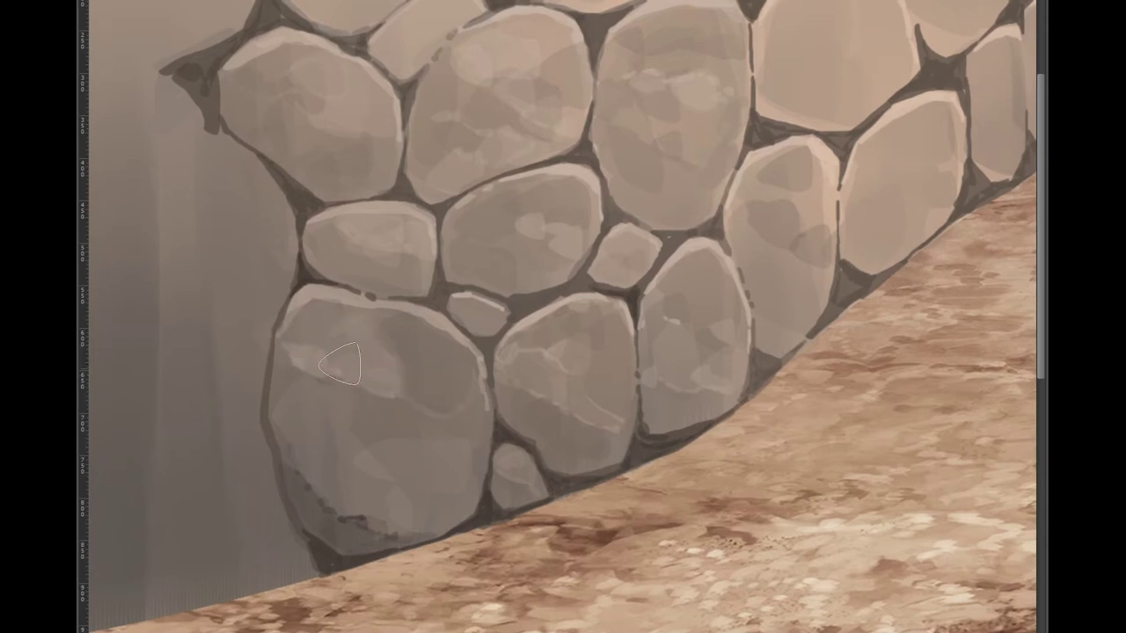
{"action": "mouse_move", "coordinate": [303, 477]}
{"action": "left_mouse_down"}
{"action": "mouse_move", "coordinate": [355, 518]}
{"action": "mouse_move", "coordinate": [327, 548]}
{"action": "left_mouse_up"}
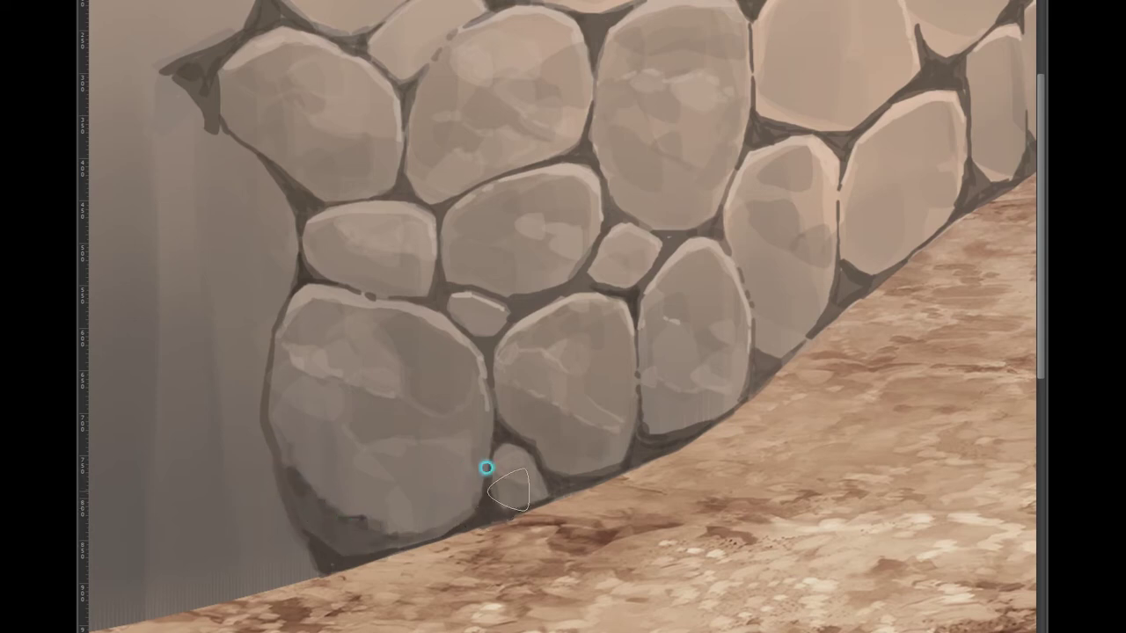
{"action": "left_click_drag", "start_coordinate": [471, 476], "coordinate": [295, 546]}
{"action": "mouse_move", "coordinate": [442, 444]}
{"action": "left_mouse_down"}
{"action": "mouse_move", "coordinate": [572, 432]}
{"action": "mouse_move", "coordinate": [469, 445]}
{"action": "mouse_move", "coordinate": [551, 457]}
{"action": "mouse_move", "coordinate": [534, 411]}
{"action": "left_mouse_up"}
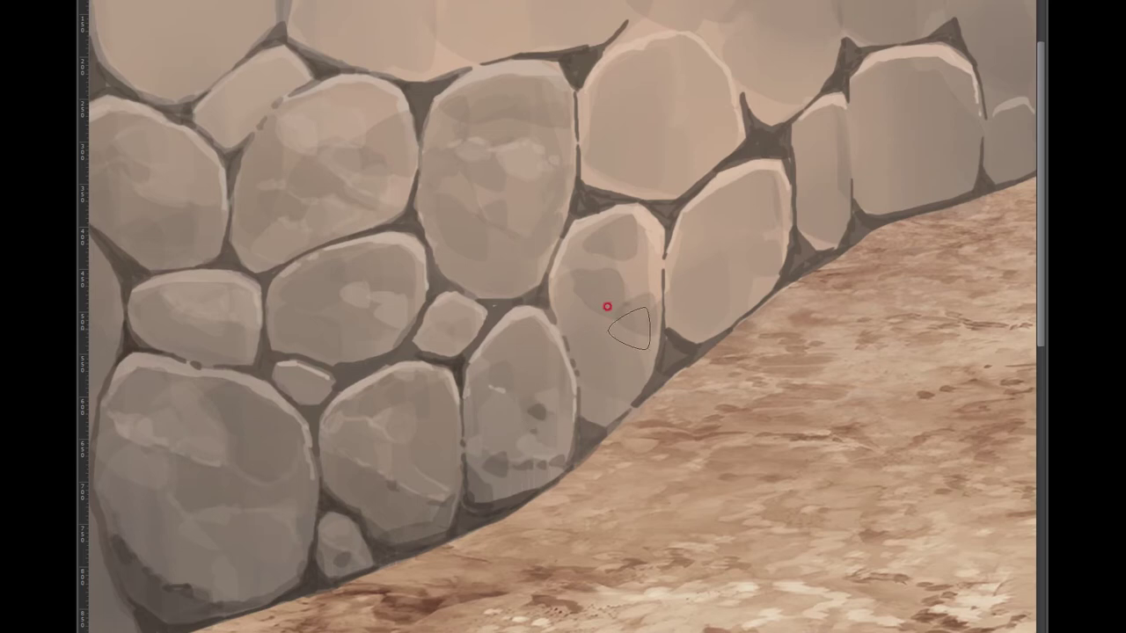
{"action": "left_click_drag", "start_coordinate": [488, 346], "coordinate": [311, 407]}
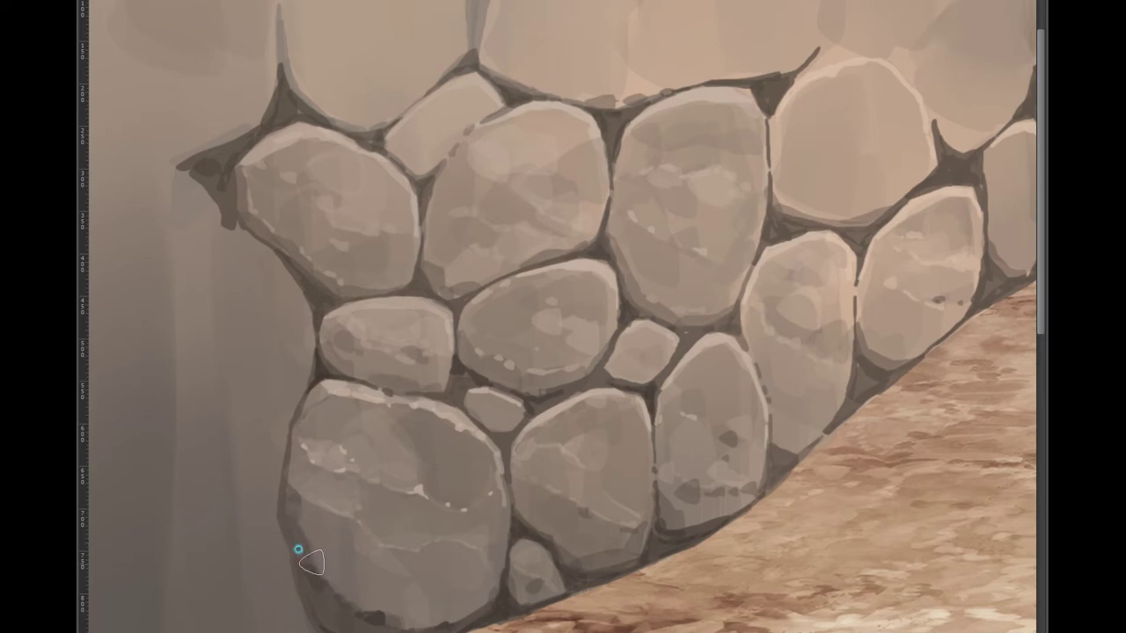
Scroll the canvas down toward the front stones.
{"action": "scroll", "coordinate": [666, 208], "scroll_direction": "down", "scroll_amount": 2}
Zoom in, darken the upper-middle stone's shading and lighten the adjacent crack edge.
{"action": "scroll", "coordinate": [794, 309], "scroll_direction": "up", "scroll_amount": 3}
{"action": "scroll", "coordinate": [794, 309], "scroll_direction": "down", "scroll_amount": 2}
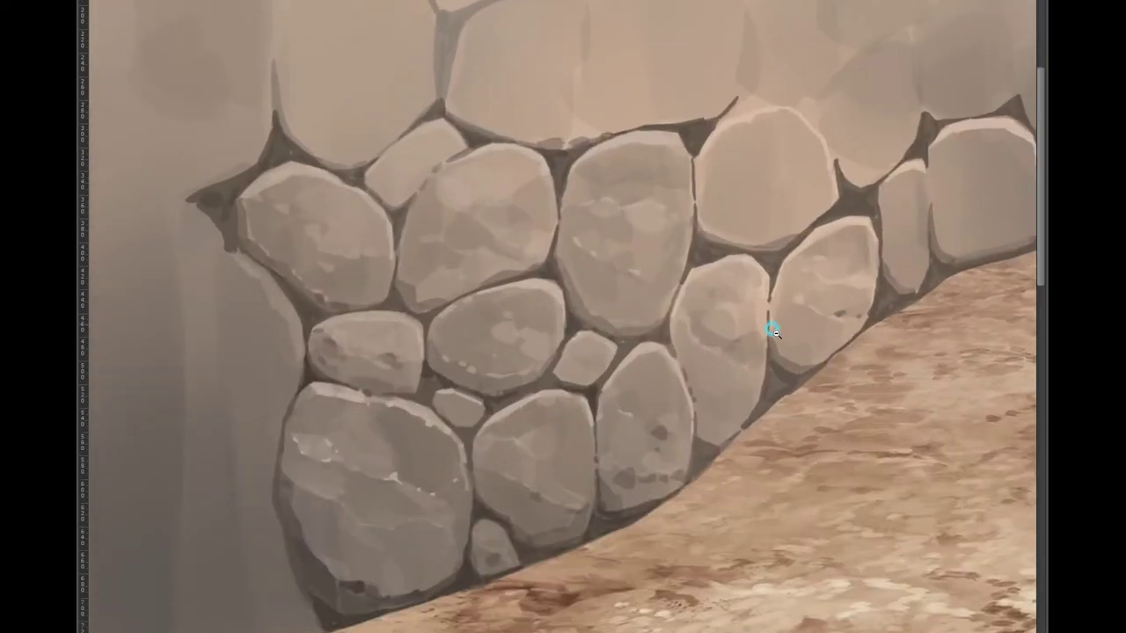
{"action": "scroll", "coordinate": [771, 326], "scroll_direction": "up", "scroll_amount": 1}
{"action": "scroll", "coordinate": [761, 251], "scroll_direction": "up", "scroll_amount": 2}
{"action": "scroll", "coordinate": [631, 352], "scroll_direction": "up", "scroll_amount": 1}
{"action": "mouse_move", "coordinate": [570, 294]}
{"action": "left_mouse_down"}
{"action": "mouse_move", "coordinate": [581, 168]}
{"action": "mouse_move", "coordinate": [613, 221]}
{"action": "mouse_move", "coordinate": [525, 230]}
{"action": "mouse_move", "coordinate": [605, 272]}
{"action": "mouse_move", "coordinate": [638, 219]}
{"action": "mouse_move", "coordinate": [583, 206]}
{"action": "mouse_move", "coordinate": [537, 177]}
{"action": "mouse_move", "coordinate": [698, 233]}
{"action": "mouse_move", "coordinate": [603, 138]}
{"action": "mouse_move", "coordinate": [648, 125]}
{"action": "mouse_move", "coordinate": [698, 159]}
{"action": "left_mouse_up"}
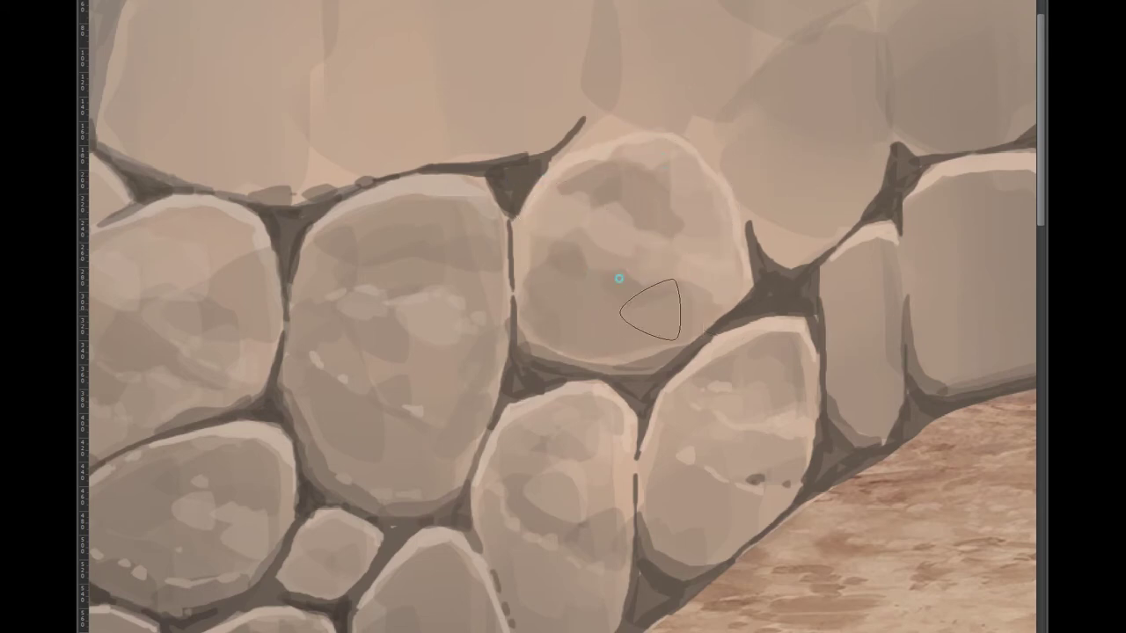
{"action": "mouse_move", "coordinate": [513, 222]}
{"action": "left_mouse_down"}
{"action": "mouse_move", "coordinate": [511, 314]}
{"action": "mouse_move", "coordinate": [674, 289]}
{"action": "mouse_move", "coordinate": [611, 349]}
{"action": "mouse_move", "coordinate": [533, 326]}
{"action": "mouse_move", "coordinate": [577, 343]}
{"action": "mouse_move", "coordinate": [548, 339]}
{"action": "mouse_move", "coordinate": [651, 340]}
{"action": "left_mouse_up"}
Highlight the middle stone's left edge and deepen the crack between the top stones.
{"action": "left_click_drag", "start_coordinate": [516, 312], "coordinate": [556, 333]}
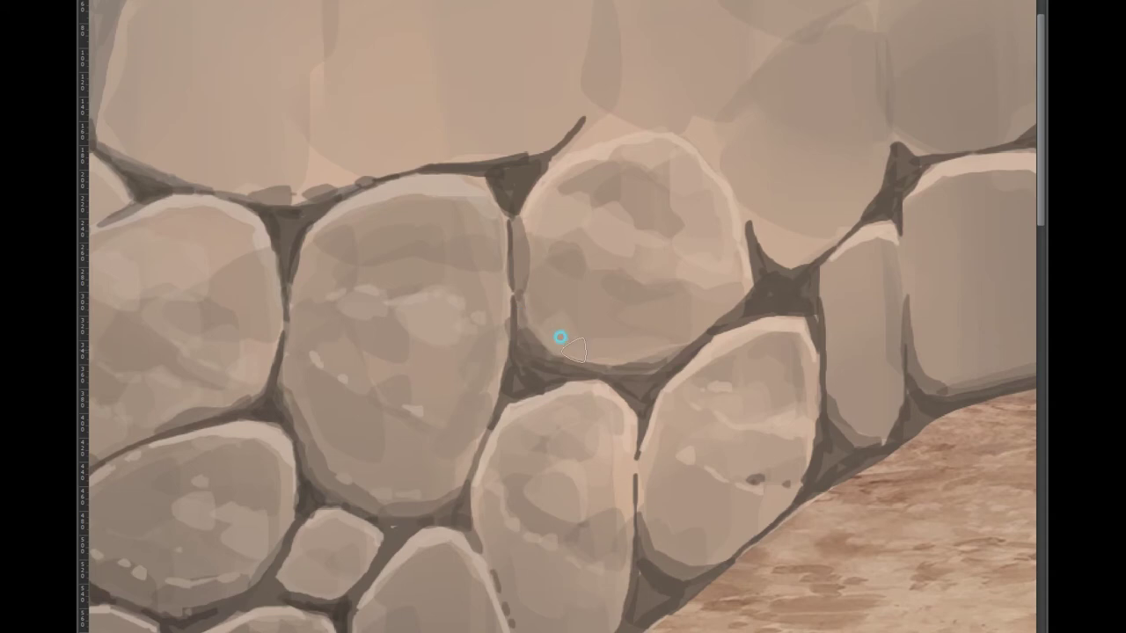
{"action": "left_click_drag", "start_coordinate": [526, 287], "coordinate": [510, 211]}
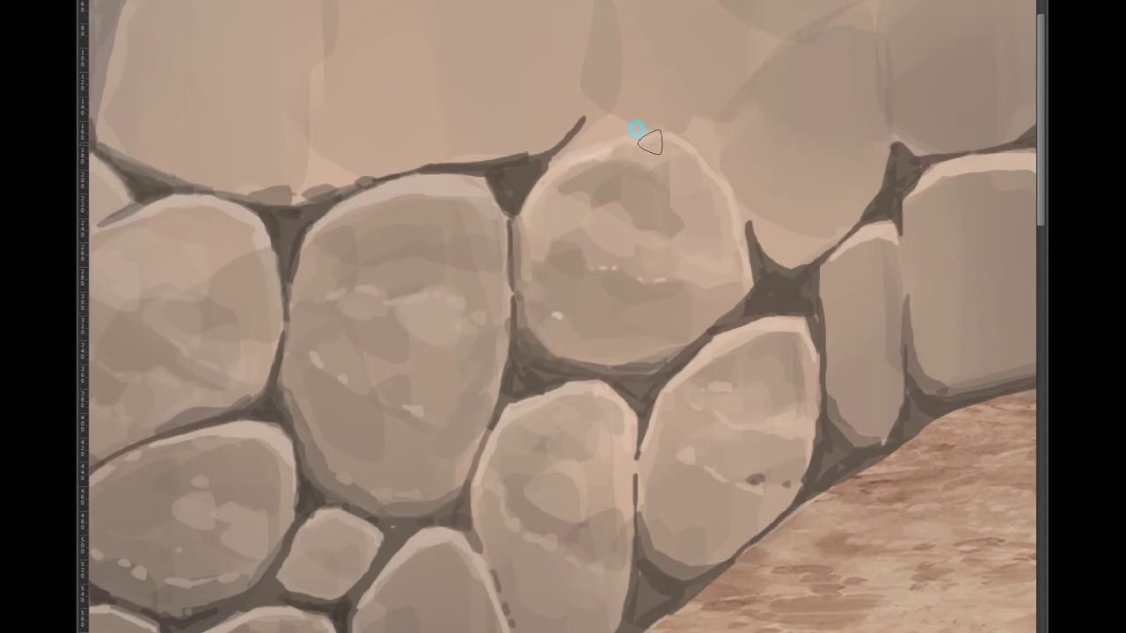
{"action": "left_click_drag", "start_coordinate": [573, 142], "coordinate": [513, 193]}
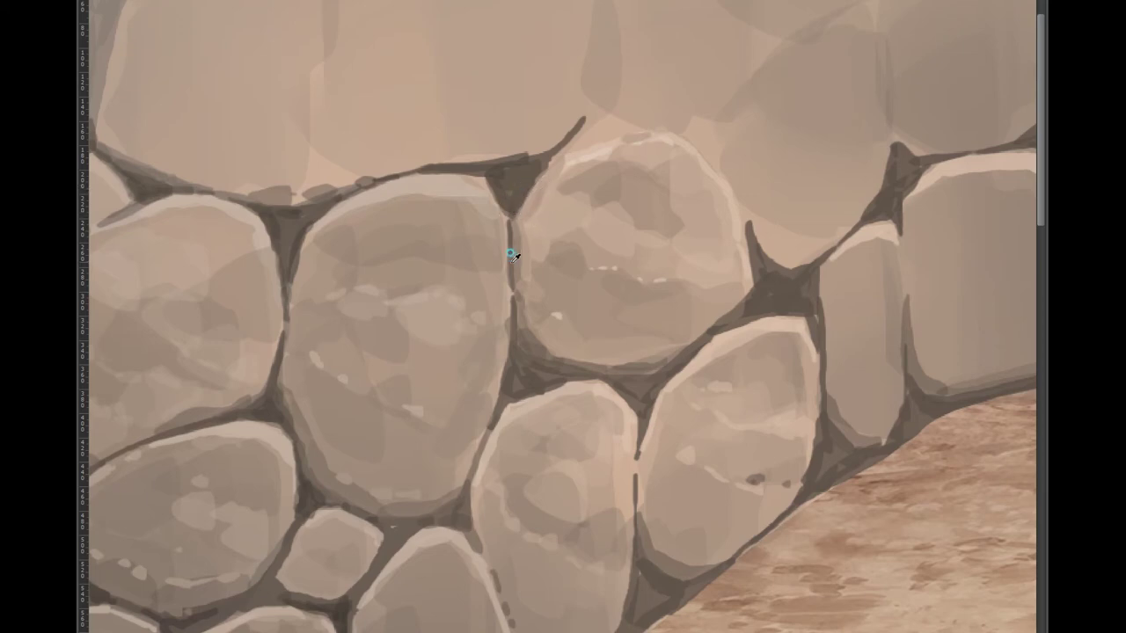
{"action": "left_click_drag", "start_coordinate": [522, 280], "coordinate": [501, 212]}
{"action": "left_click_drag", "start_coordinate": [572, 239], "coordinate": [626, 265]}
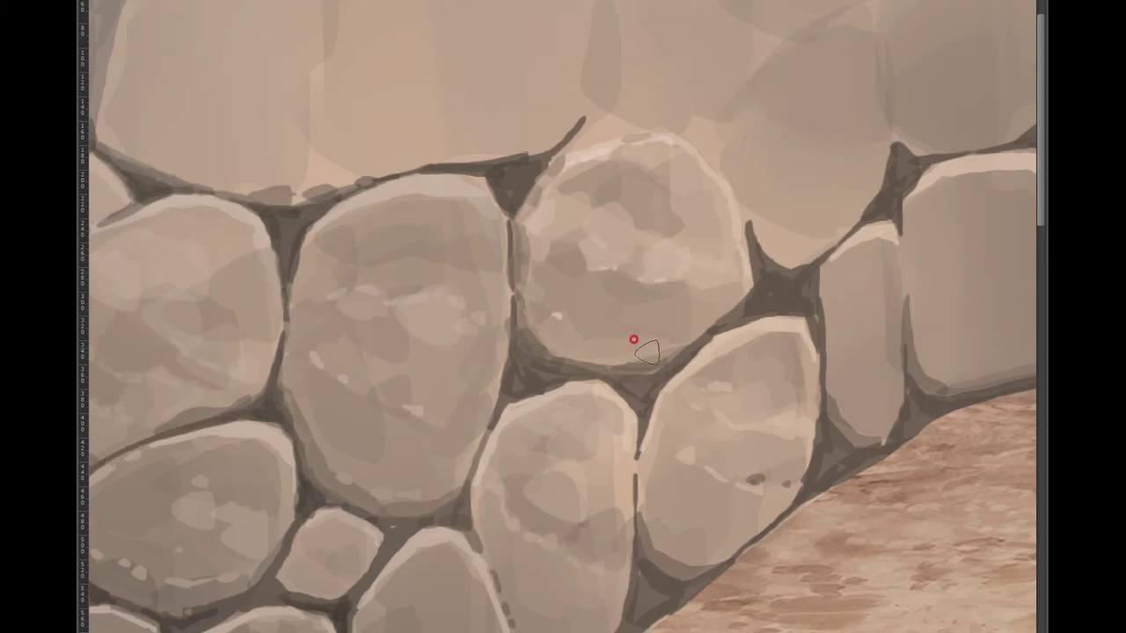
{"action": "left_click_drag", "start_coordinate": [633, 339], "coordinate": [747, 207]}
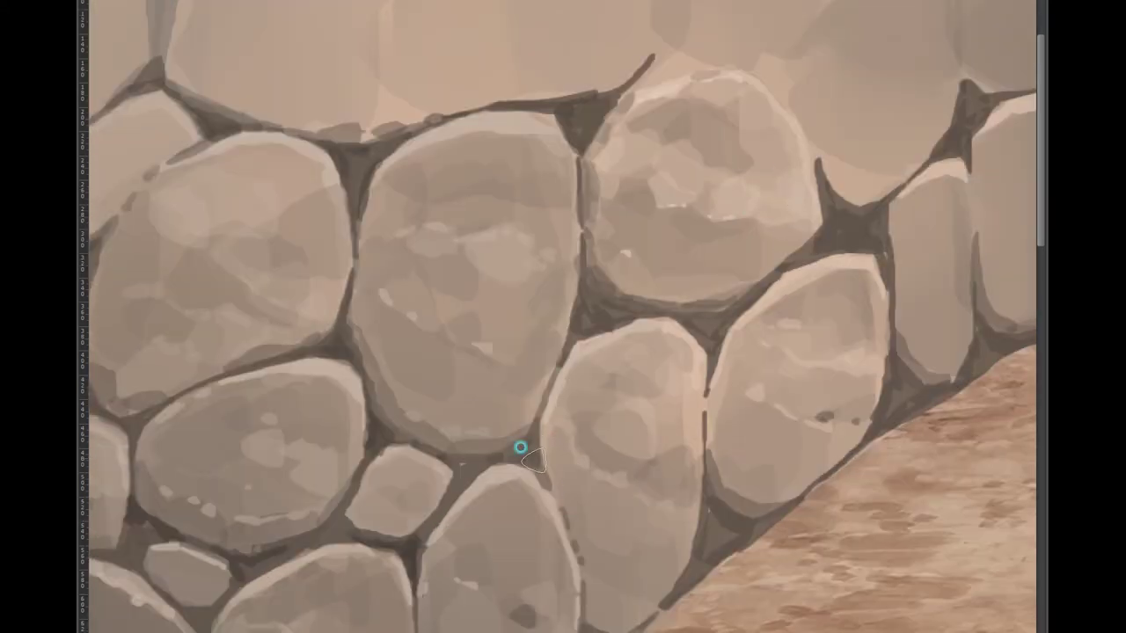
Repaint the stone's lower-right edge and the dark crevice beneath it.
{"action": "scroll", "coordinate": [753, 278], "scroll_direction": "down", "scroll_amount": 3}
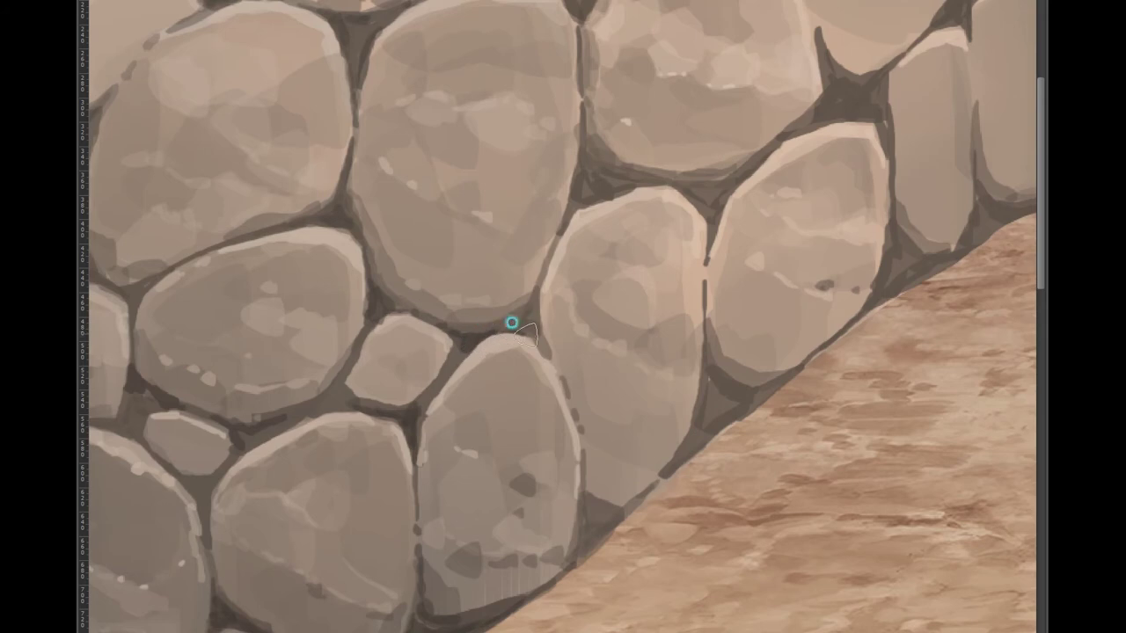
{"action": "left_click_drag", "start_coordinate": [570, 421], "coordinate": [629, 497]}
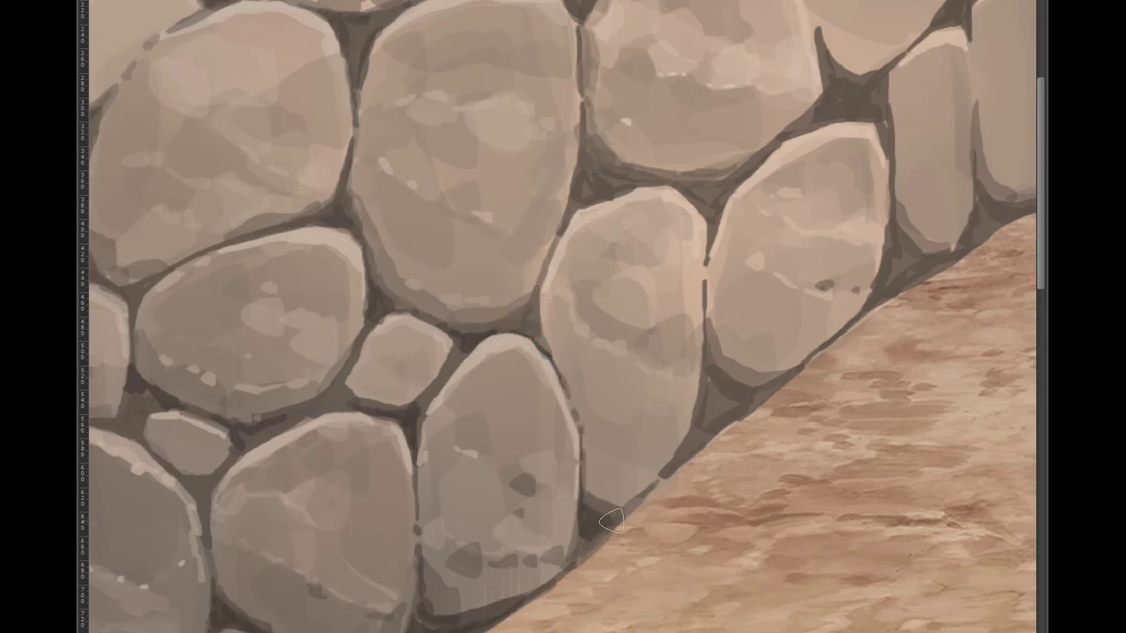
{"action": "left_click_drag", "start_coordinate": [710, 410], "coordinate": [756, 371]}
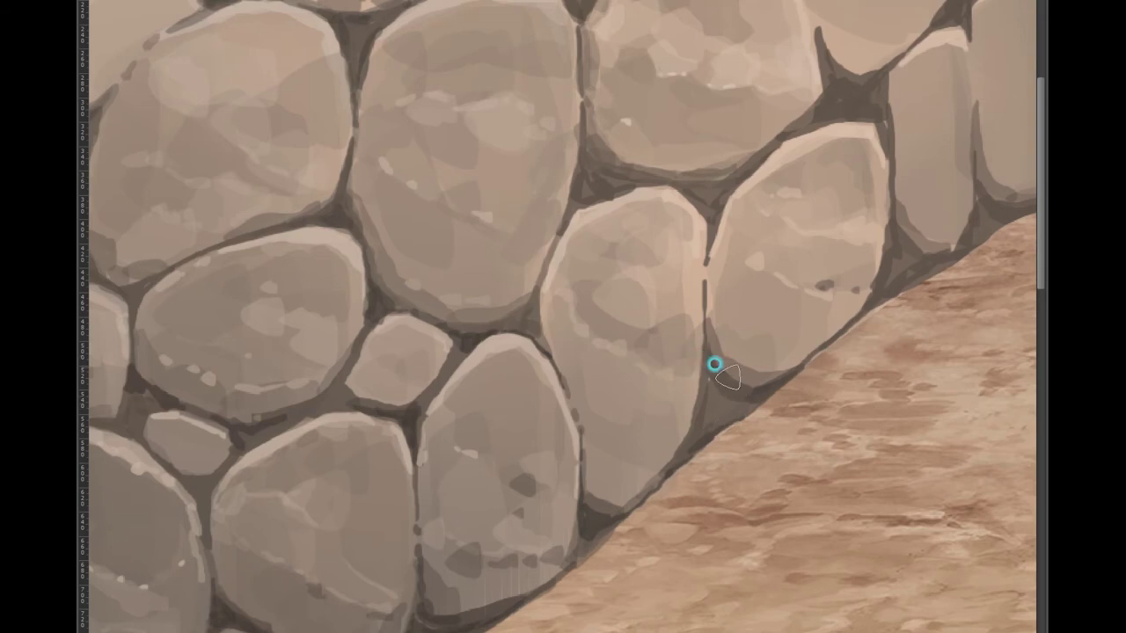
{"action": "scroll", "coordinate": [733, 395], "scroll_direction": "down", "scroll_amount": 3}
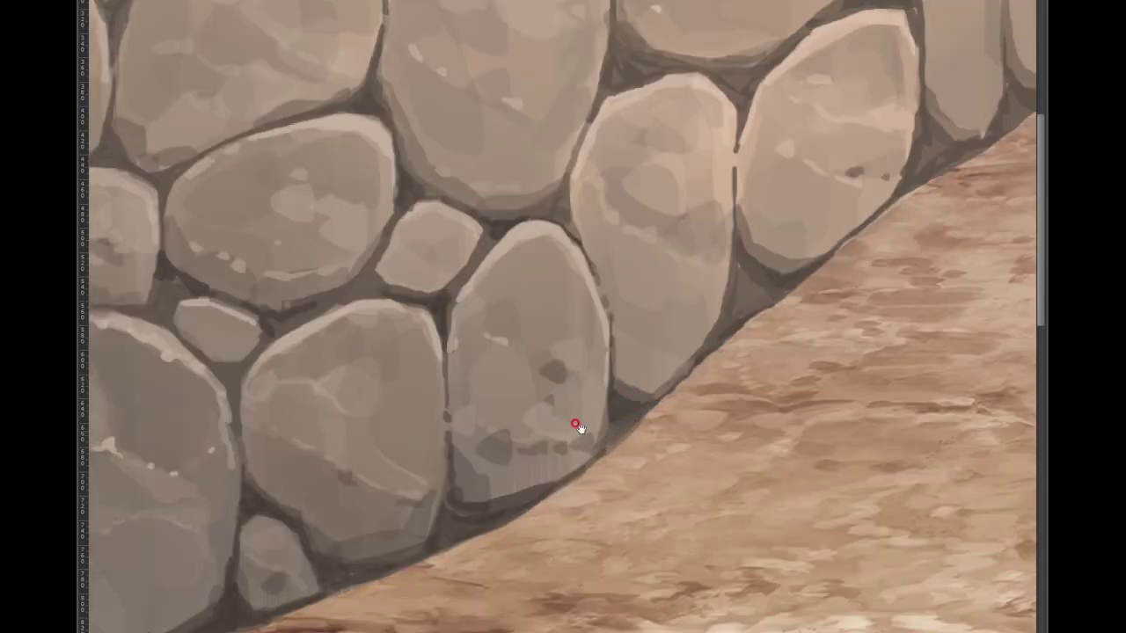
{"action": "scroll", "coordinate": [576, 427], "scroll_direction": "down", "scroll_amount": 3}
{"action": "scroll", "coordinate": [576, 426], "scroll_direction": "left", "scroll_amount": 3}
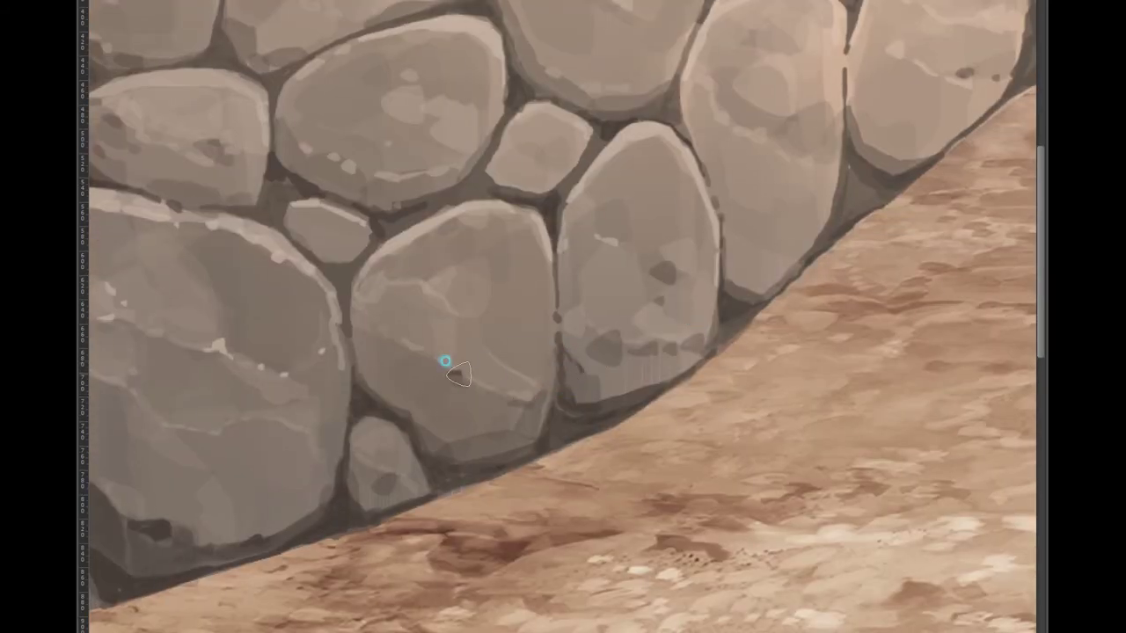
Lighten the crevice along the middle stone's edge and darken the small stone's right edge.
{"action": "scroll", "coordinate": [452, 427], "scroll_direction": "up", "scroll_amount": 1}
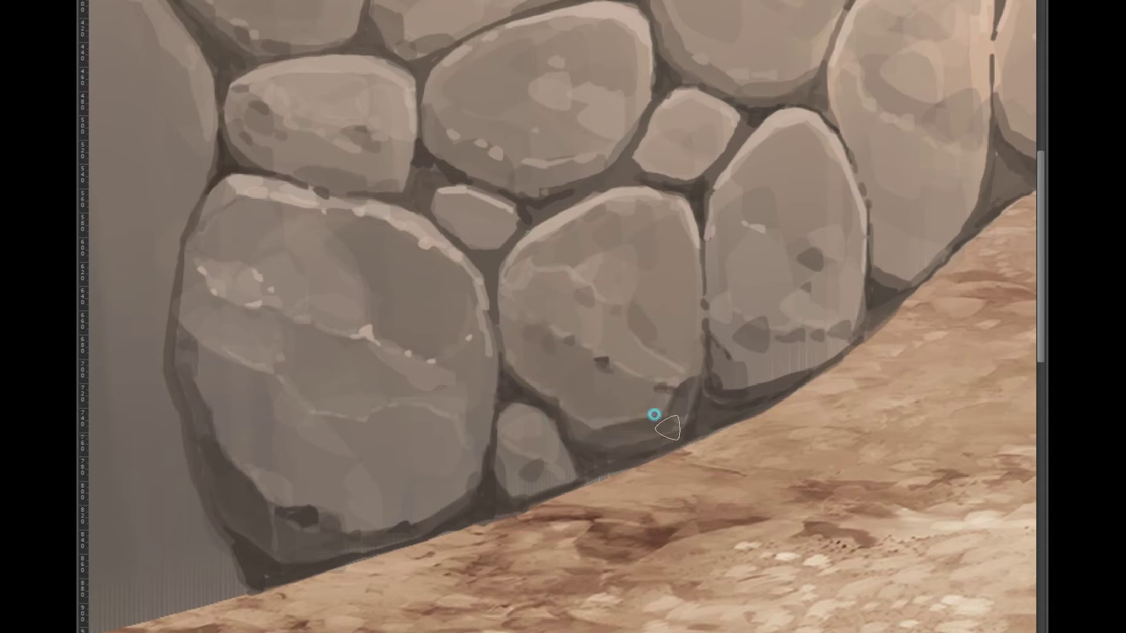
{"action": "scroll", "coordinate": [598, 427], "scroll_direction": "up", "scroll_amount": 2}
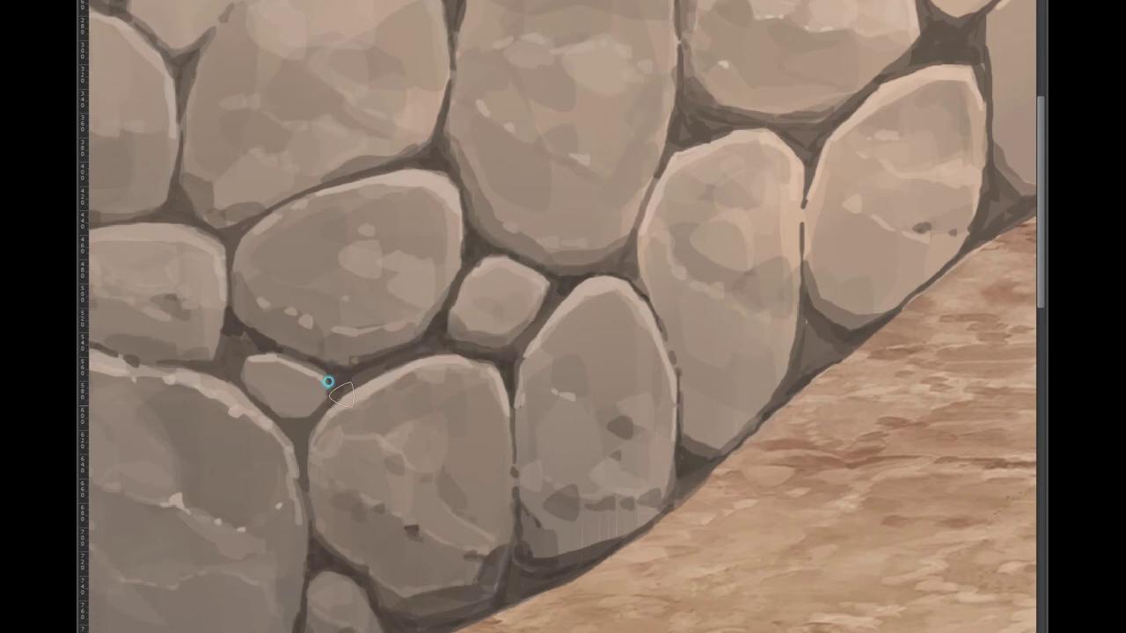
{"action": "scroll", "coordinate": [317, 390], "scroll_direction": "up", "scroll_amount": 2}
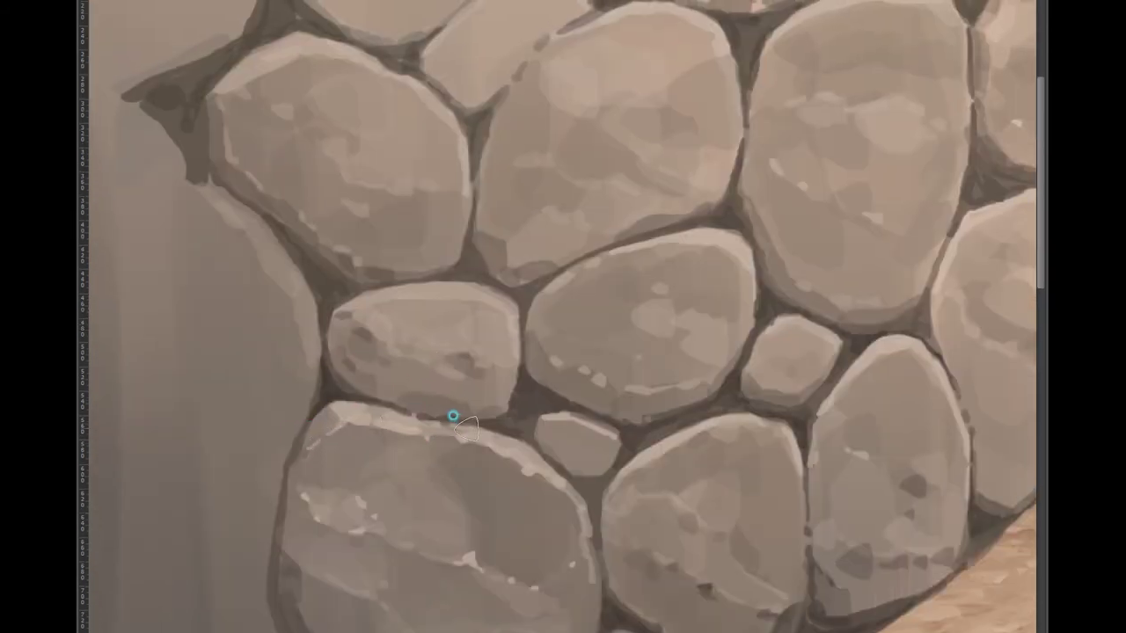
{"action": "left_click", "coordinate": [487, 302]}
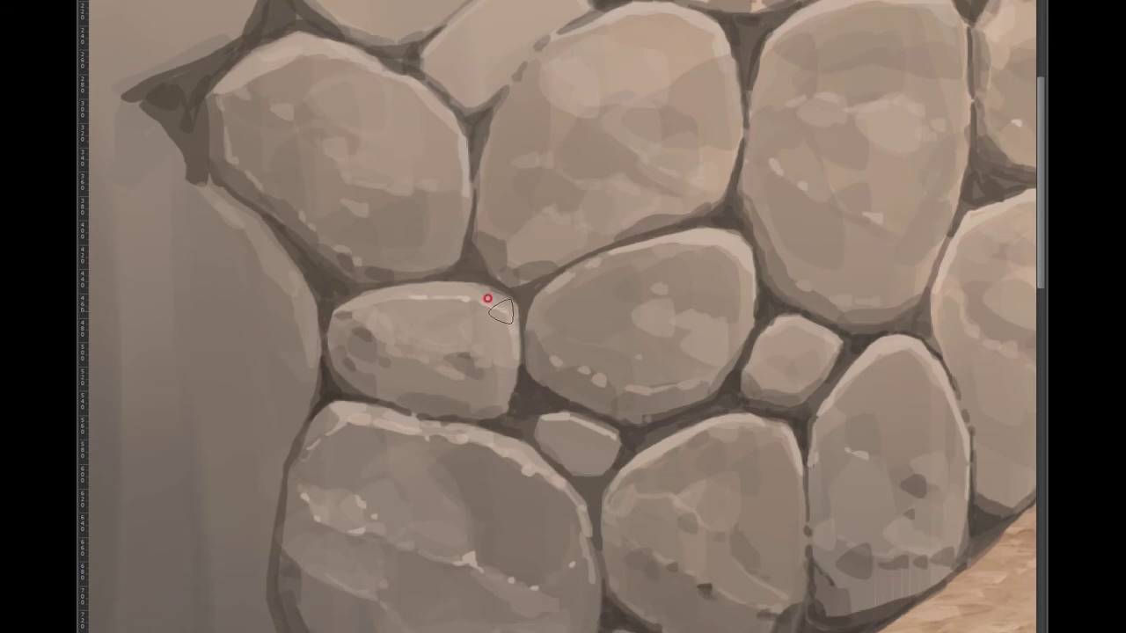
{"action": "left_click_drag", "start_coordinate": [328, 298], "coordinate": [423, 309]}
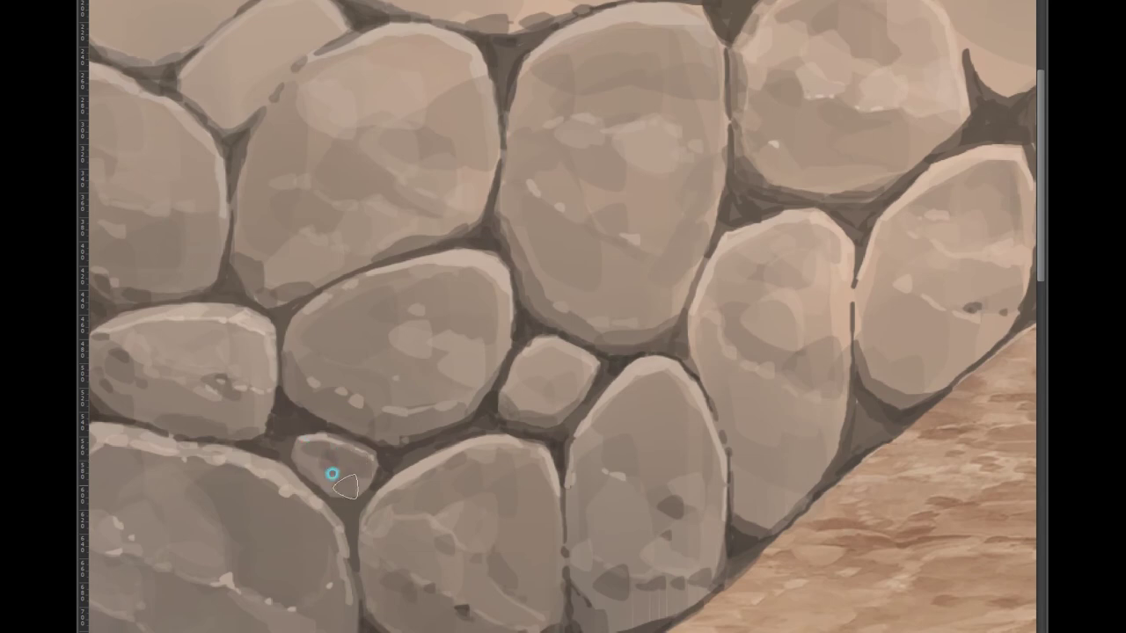
{"action": "left_click_drag", "start_coordinate": [366, 453], "coordinate": [414, 436]}
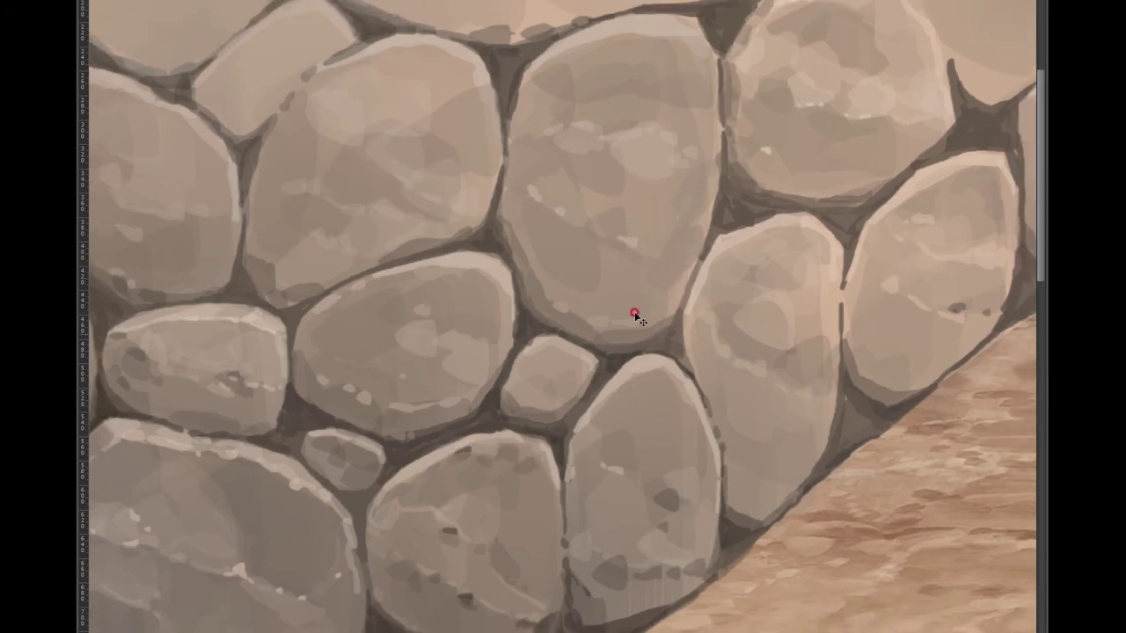
Dab faint dark shading onto a lower stone and extend shadow along its lower edge.
{"action": "scroll", "coordinate": [635, 314], "scroll_direction": "down", "scroll_amount": 5}
{"action": "scroll", "coordinate": [372, 199], "scroll_direction": "up", "scroll_amount": 5}
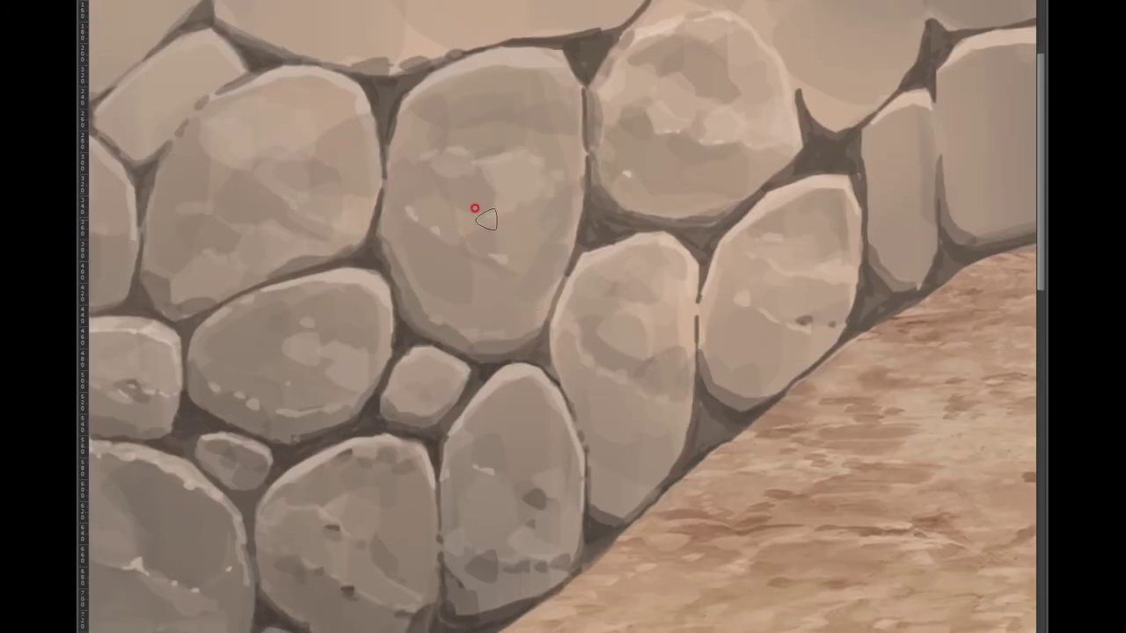
{"action": "left_click_drag", "start_coordinate": [475, 209], "coordinate": [598, 211]}
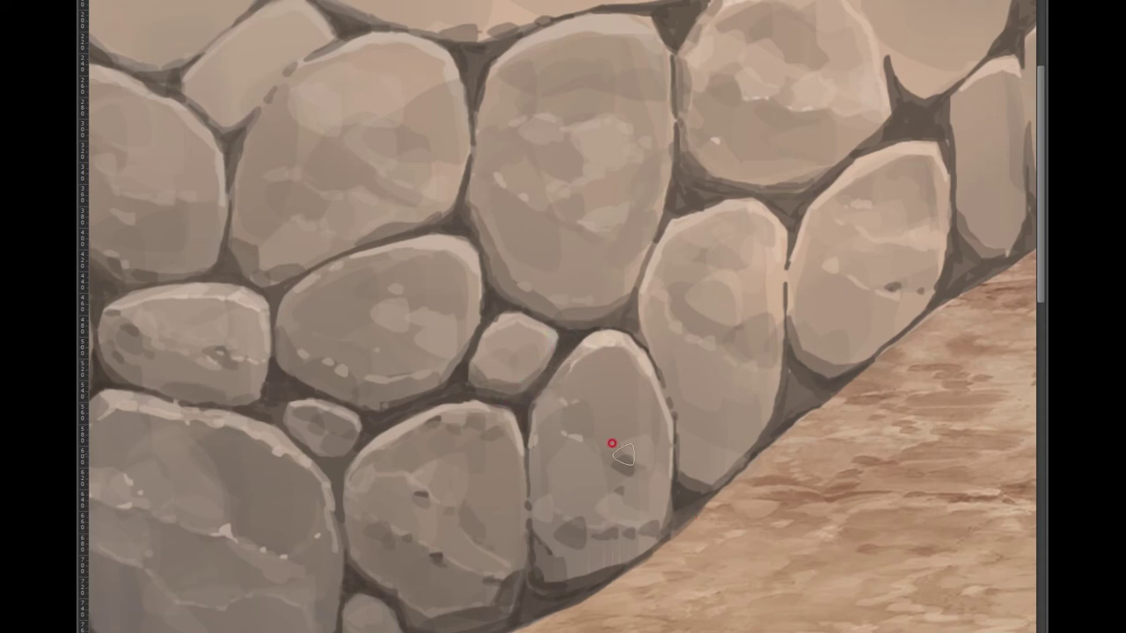
{"action": "mouse_move", "coordinate": [412, 340]}
{"action": "left_mouse_down"}
{"action": "mouse_move", "coordinate": [378, 310]}
{"action": "mouse_move", "coordinate": [395, 392]}
{"action": "left_mouse_up"}
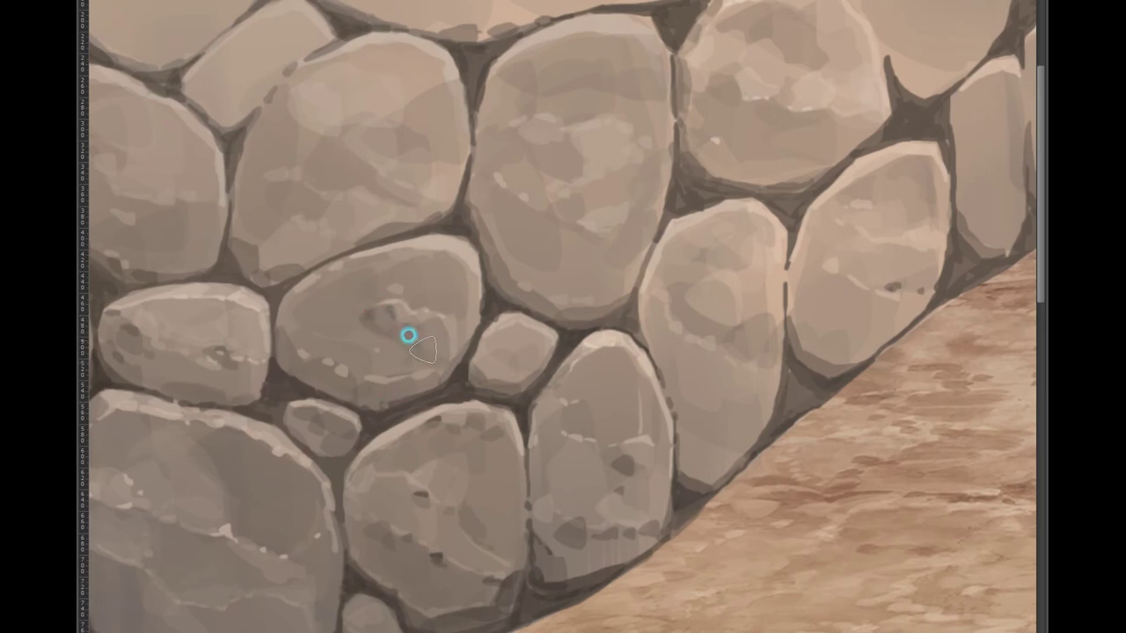
{"action": "left_click_drag", "start_coordinate": [380, 325], "coordinate": [389, 278]}
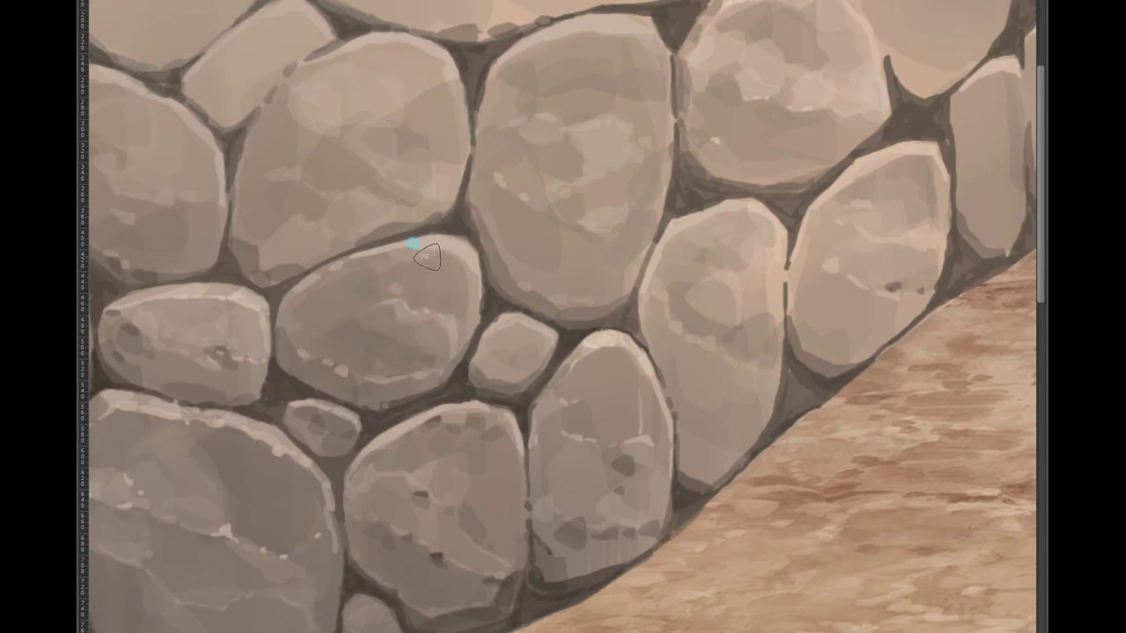
{"action": "left_click_drag", "start_coordinate": [450, 253], "coordinate": [392, 245]}
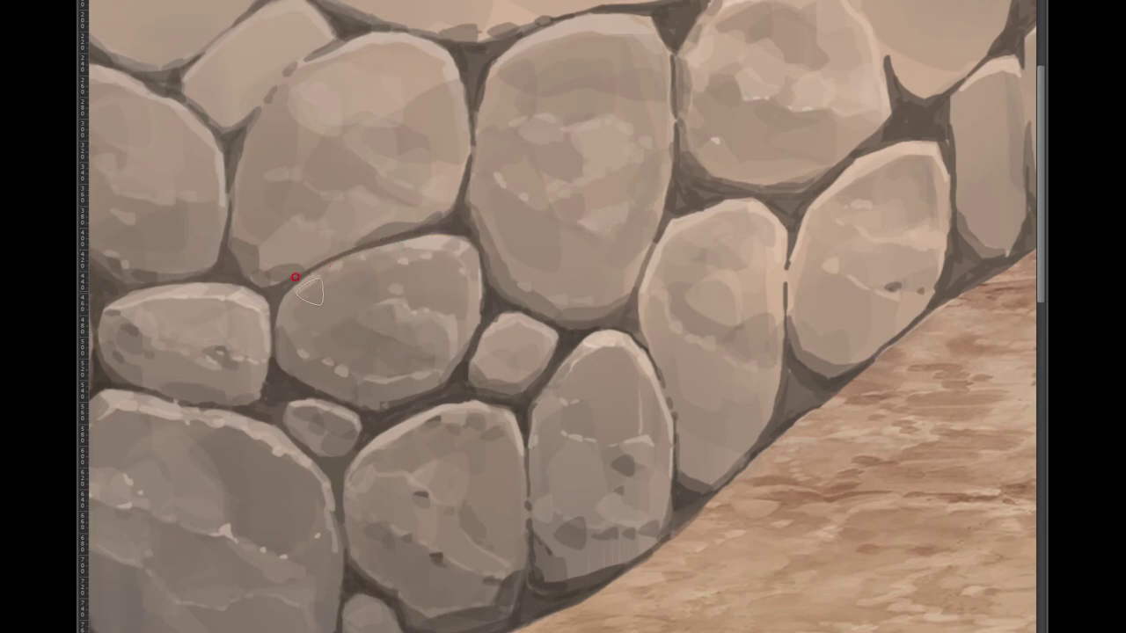
{"action": "left_click", "coordinate": [343, 368]}
{"action": "left_click_drag", "start_coordinate": [282, 352], "coordinate": [395, 369]}
{"action": "left_click_drag", "start_coordinate": [346, 396], "coordinate": [404, 396]}
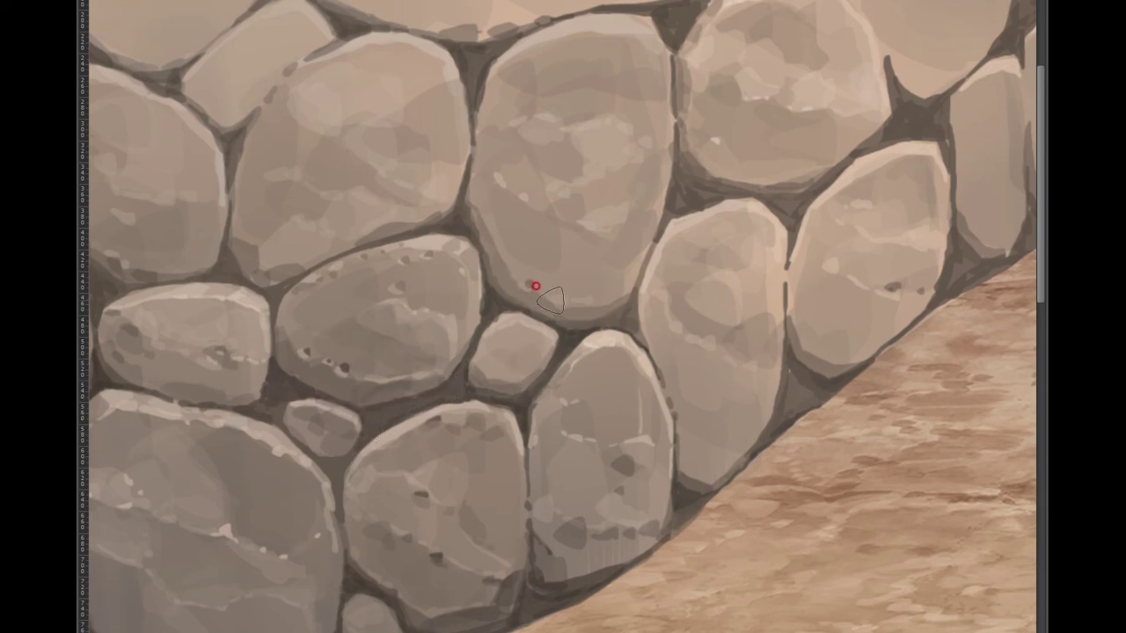
Paint small dark pits and texture strokes across the central stones.
{"action": "scroll", "coordinate": [535, 252], "scroll_direction": "up", "scroll_amount": 3}
{"action": "left_click_drag", "start_coordinate": [430, 330], "coordinate": [448, 325]}
{"action": "left_click_drag", "start_coordinate": [429, 271], "coordinate": [464, 270]}
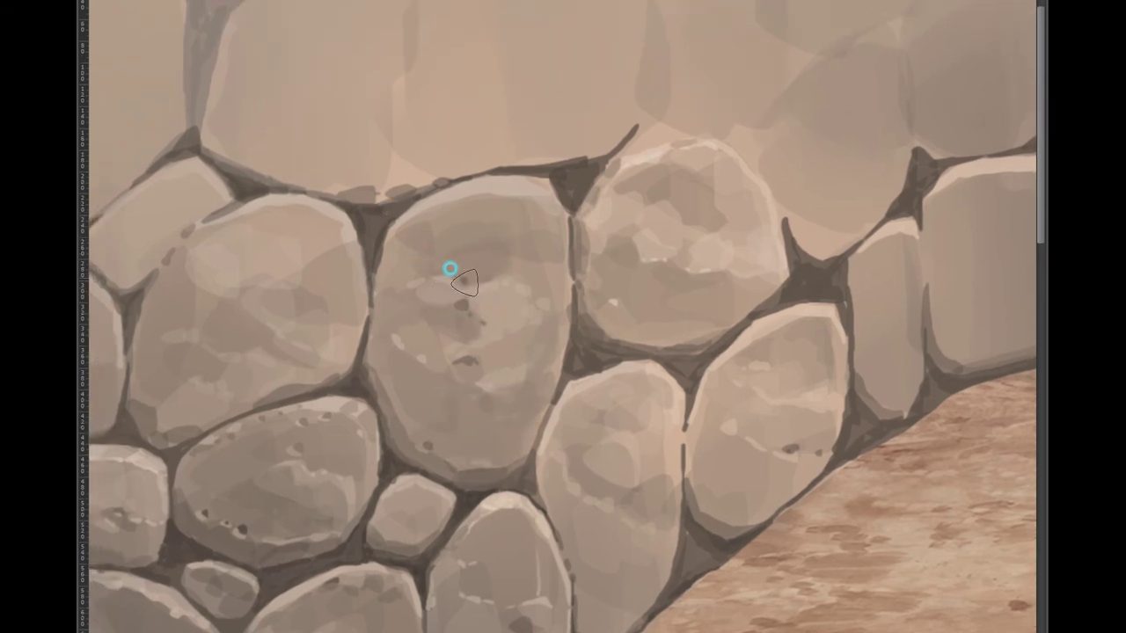
{"action": "mouse_move", "coordinate": [395, 278]}
{"action": "left_mouse_down"}
{"action": "mouse_move", "coordinate": [452, 301]}
{"action": "mouse_move", "coordinate": [440, 258]}
{"action": "mouse_move", "coordinate": [479, 293]}
{"action": "mouse_move", "coordinate": [440, 289]}
{"action": "mouse_move", "coordinate": [434, 303]}
{"action": "left_mouse_up"}
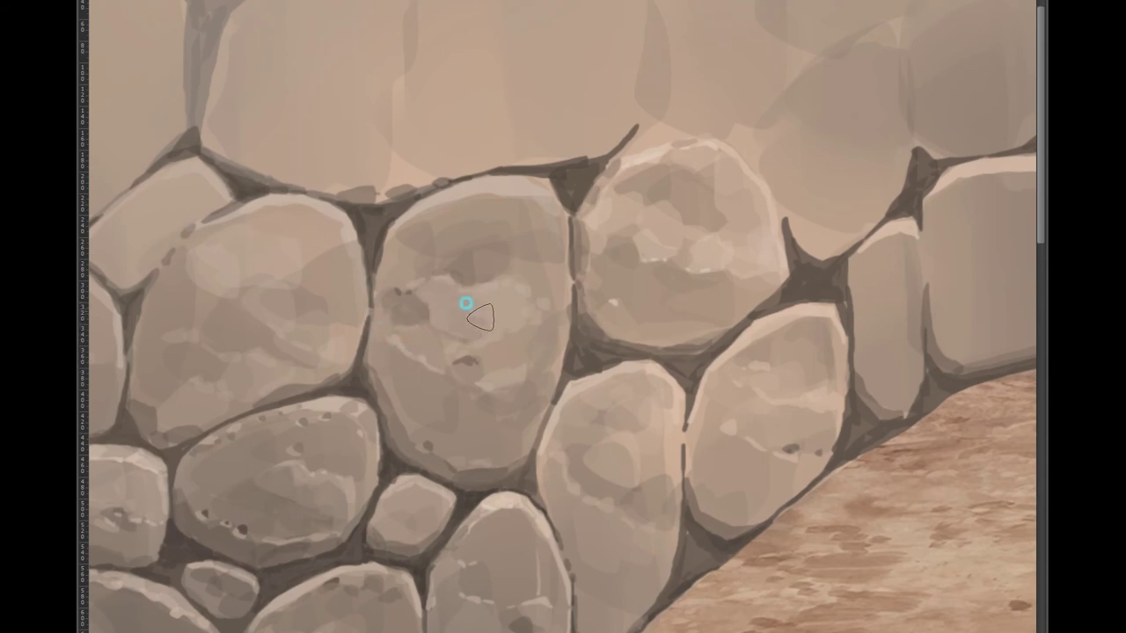
{"action": "left_click_drag", "start_coordinate": [533, 306], "coordinate": [522, 291]}
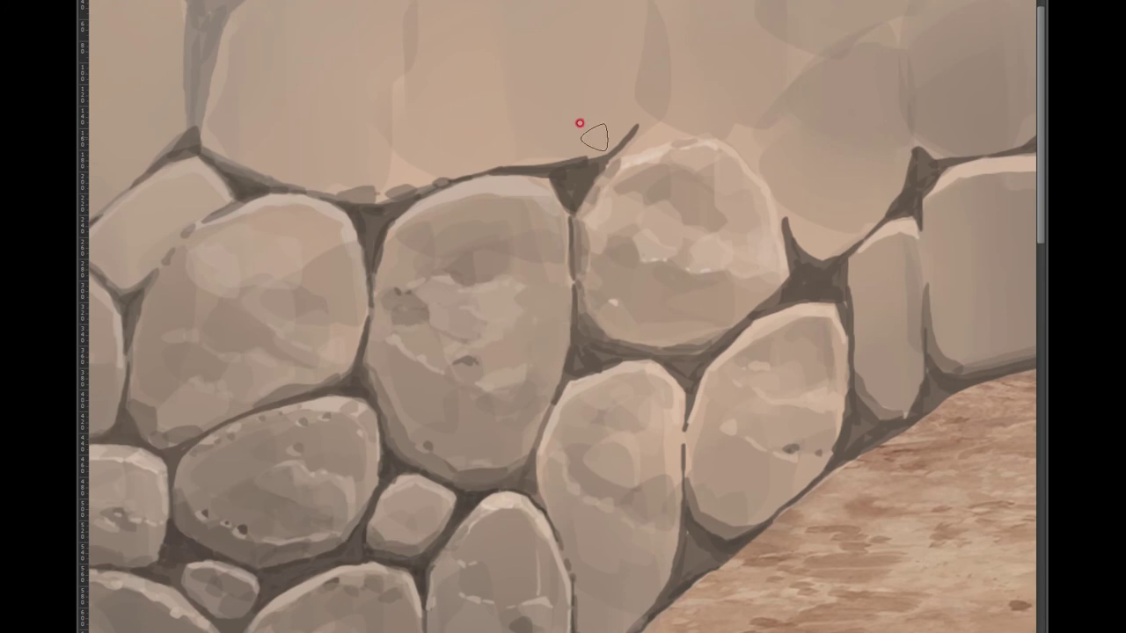
Darken the cracks between the central stones, running the shadow down toward the ground.
{"action": "key", "text": "ctrl+minus"}
{"action": "key", "text": "ctrl+minus"}
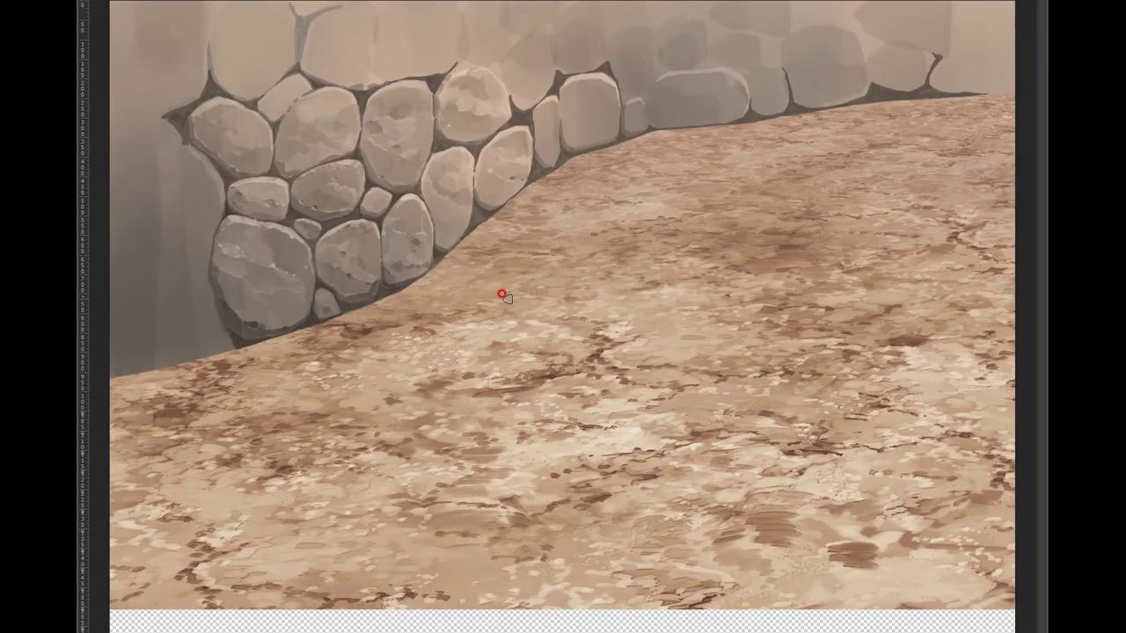
{"action": "key", "text": "ctrl+plus"}
{"action": "key", "text": "ctrl+plus"}
{"action": "mouse_move", "coordinate": [440, 163]}
{"action": "left_mouse_down"}
{"action": "mouse_move", "coordinate": [432, 314]}
{"action": "mouse_move", "coordinate": [472, 364]}
{"action": "mouse_move", "coordinate": [570, 401]}
{"action": "left_mouse_up"}
{"action": "left_click_drag", "start_coordinate": [445, 350], "coordinate": [489, 387]}
{"action": "left_click_drag", "start_coordinate": [636, 396], "coordinate": [584, 282]}
{"action": "mouse_move", "coordinate": [536, 220]}
{"action": "left_mouse_down"}
{"action": "mouse_move", "coordinate": [515, 262]}
{"action": "mouse_move", "coordinate": [552, 421]}
{"action": "left_mouse_up"}
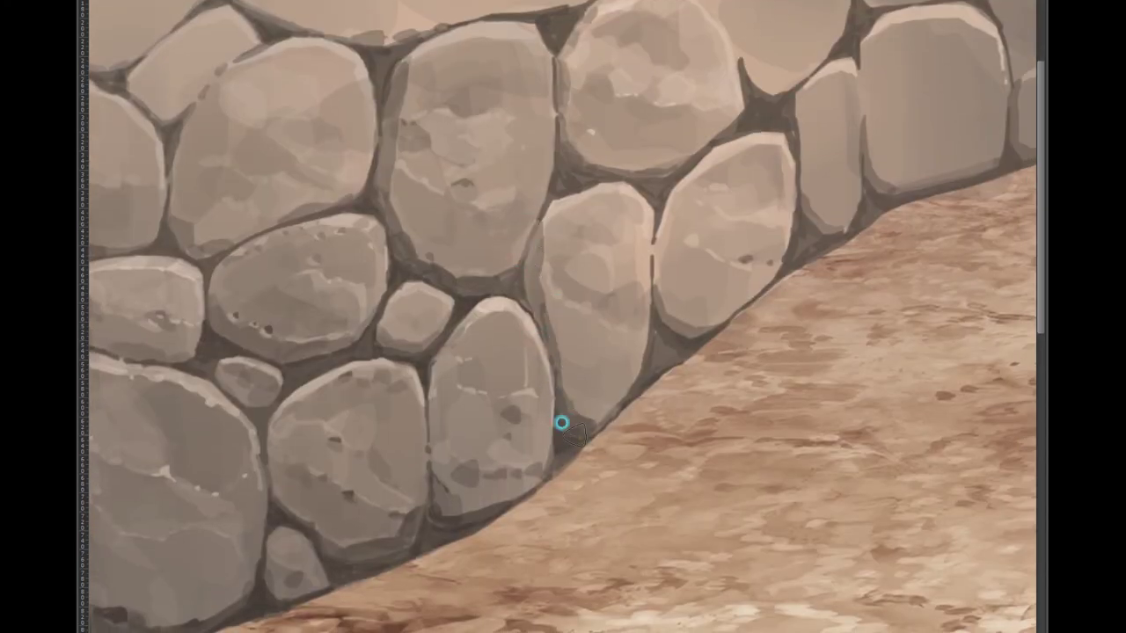
Shade a stone's bottom edge beside the ground and paint dark crack strokes between stones.
{"action": "left_click_drag", "start_coordinate": [779, 294], "coordinate": [443, 324]}
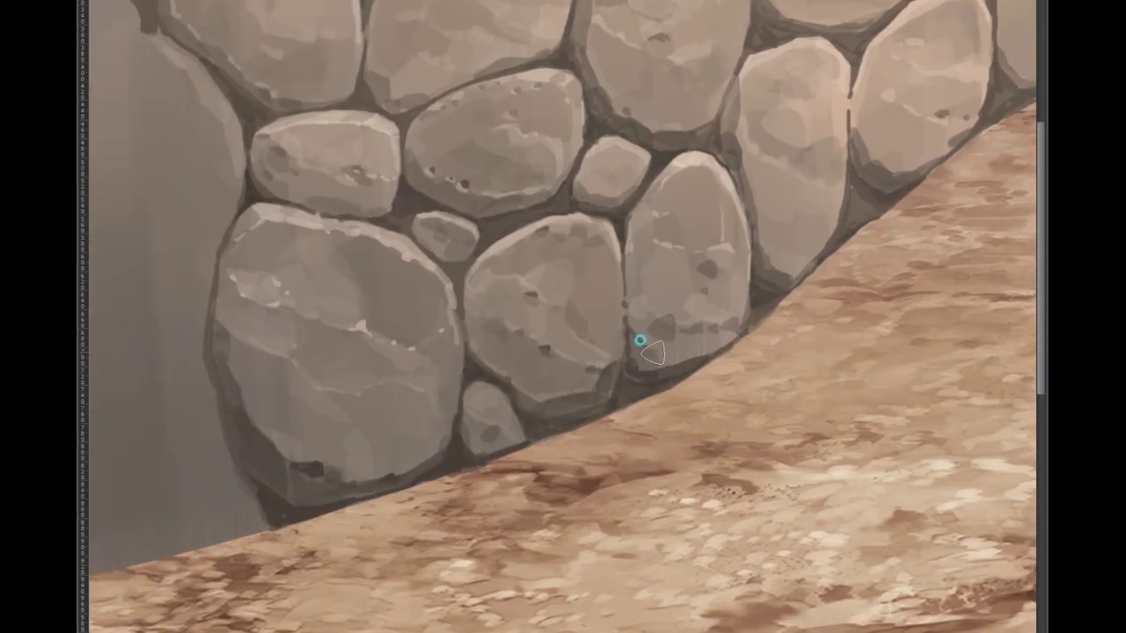
{"action": "mouse_move", "coordinate": [640, 341]}
{"action": "left_mouse_down"}
{"action": "mouse_move", "coordinate": [716, 322]}
{"action": "mouse_move", "coordinate": [641, 352]}
{"action": "left_mouse_up"}
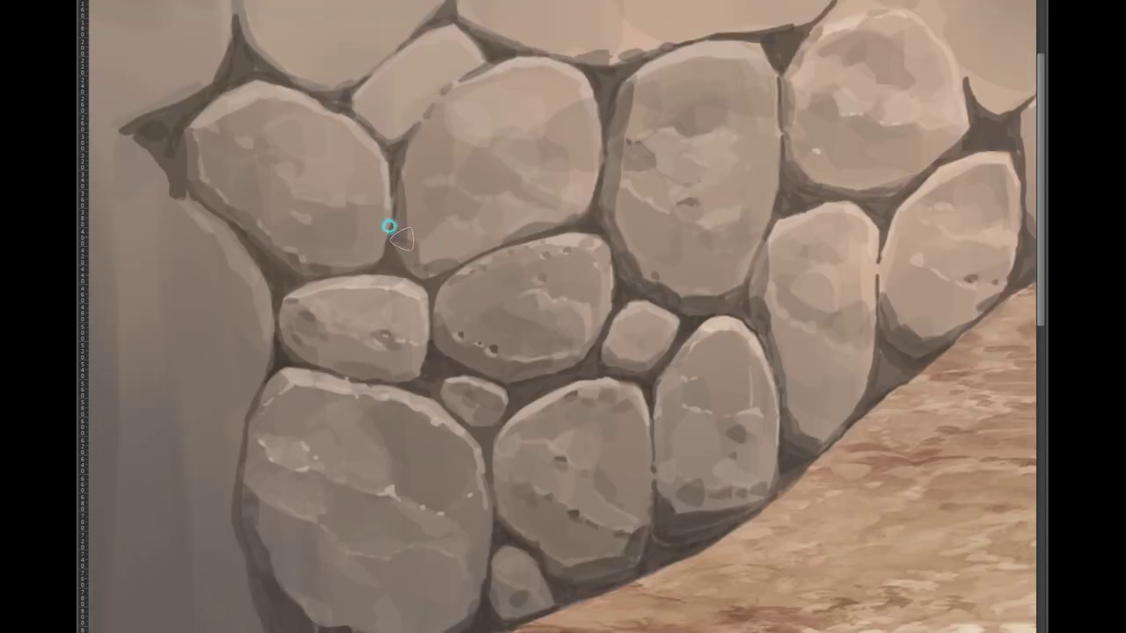
{"action": "mouse_move", "coordinate": [389, 226]}
{"action": "left_mouse_down"}
{"action": "mouse_move", "coordinate": [390, 239]}
{"action": "mouse_move", "coordinate": [436, 253]}
{"action": "mouse_move", "coordinate": [510, 220]}
{"action": "mouse_move", "coordinate": [414, 251]}
{"action": "mouse_move", "coordinate": [431, 235]}
{"action": "left_mouse_up"}
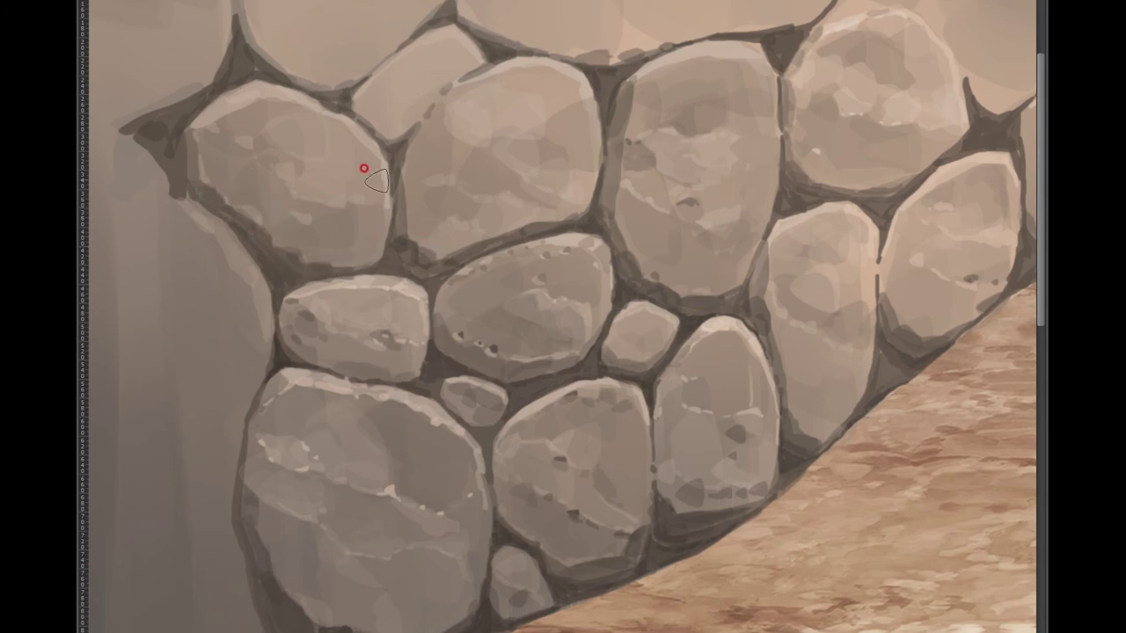
{"action": "scroll", "coordinate": [370, 82], "scroll_direction": "down", "scroll_amount": 5}
{"action": "scroll", "coordinate": [502, 156], "scroll_direction": "up", "scroll_amount": 3}
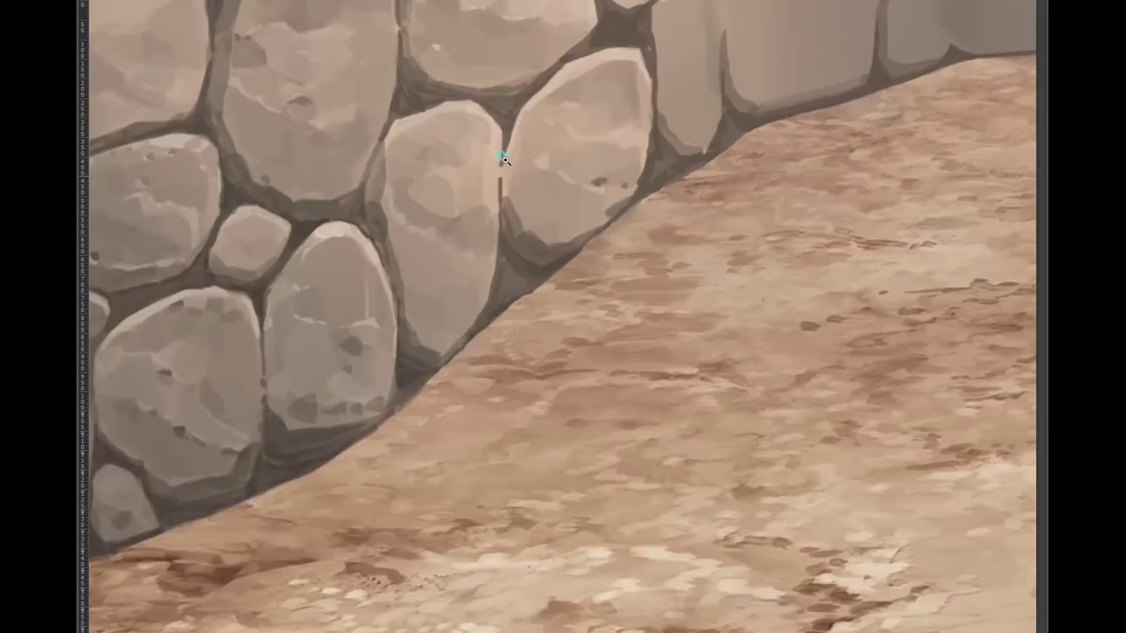
{"action": "scroll", "coordinate": [452, 290], "scroll_direction": "up", "scroll_amount": 2}
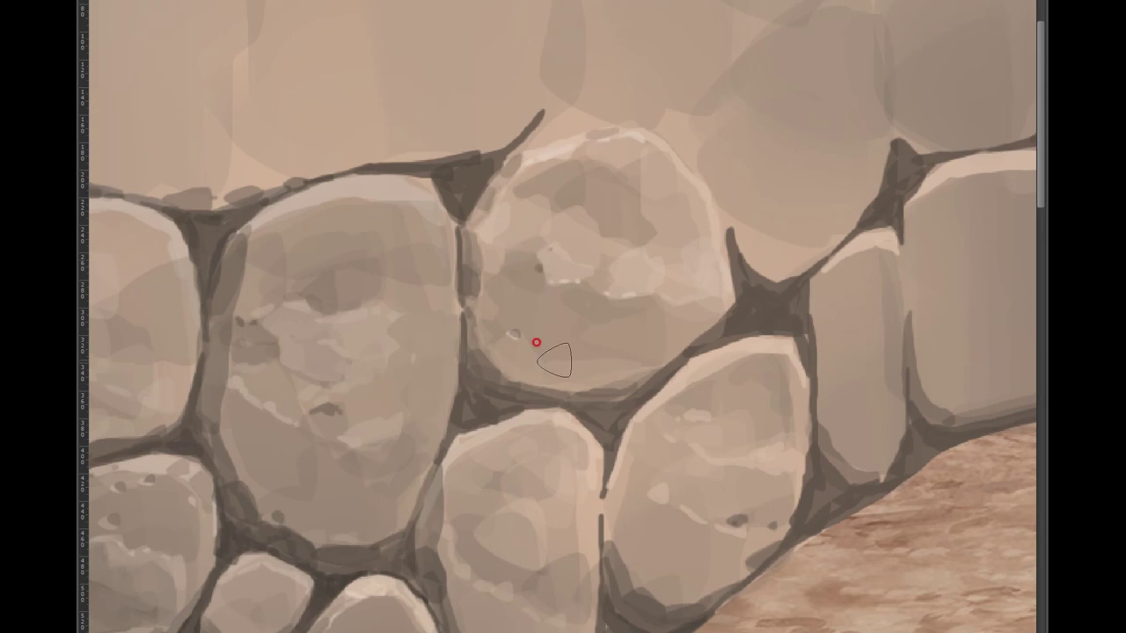
{"action": "left_click_drag", "start_coordinate": [744, 302], "coordinate": [667, 302]}
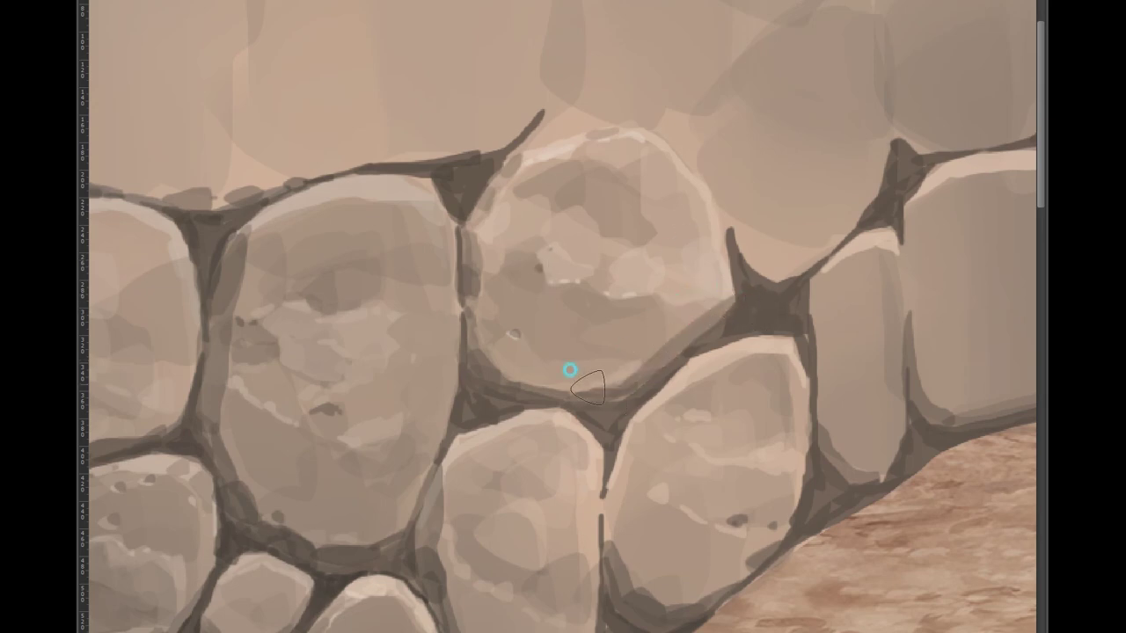